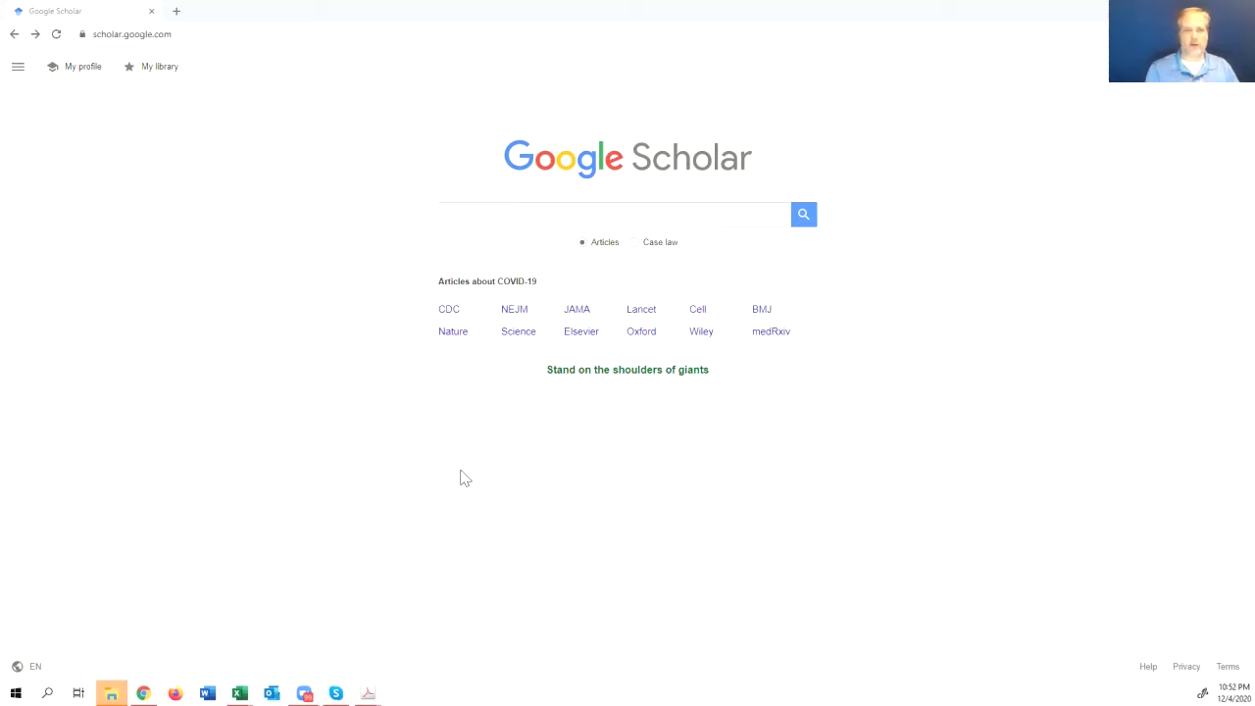
- Rerun the earlier 'robert hogan leadership' search from the search box history
left_click(537, 208)
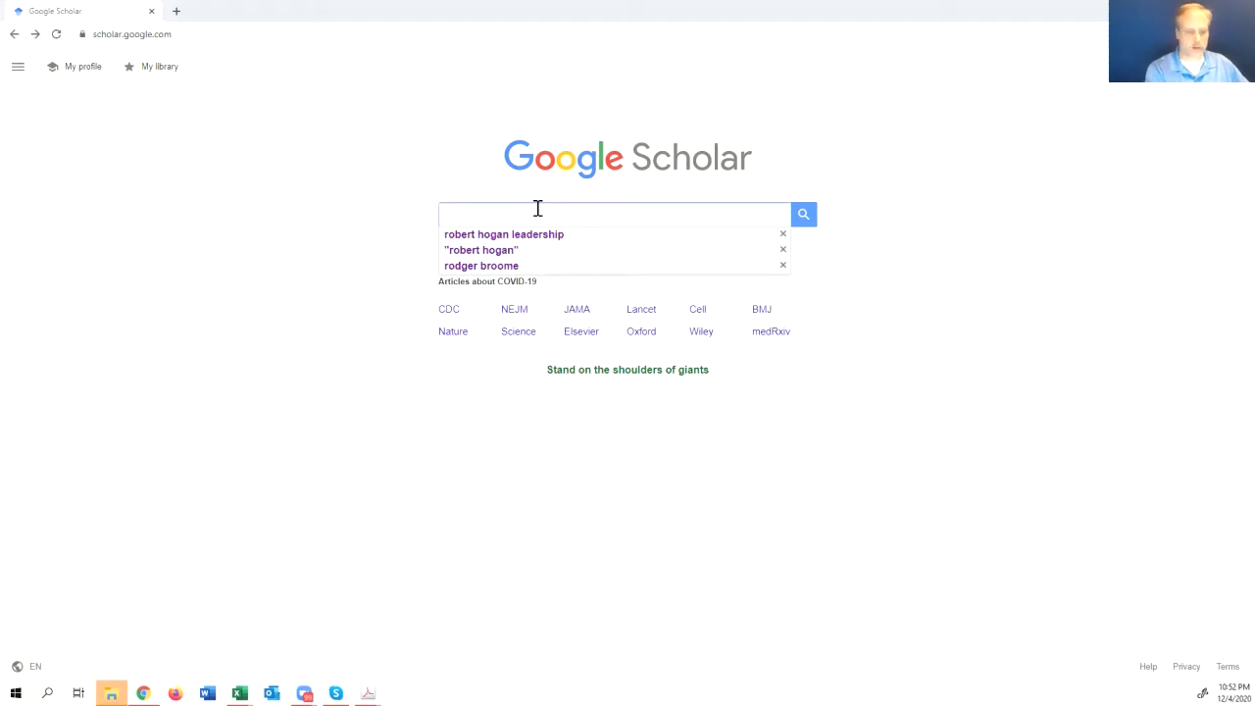
key("Down")
key("Return")
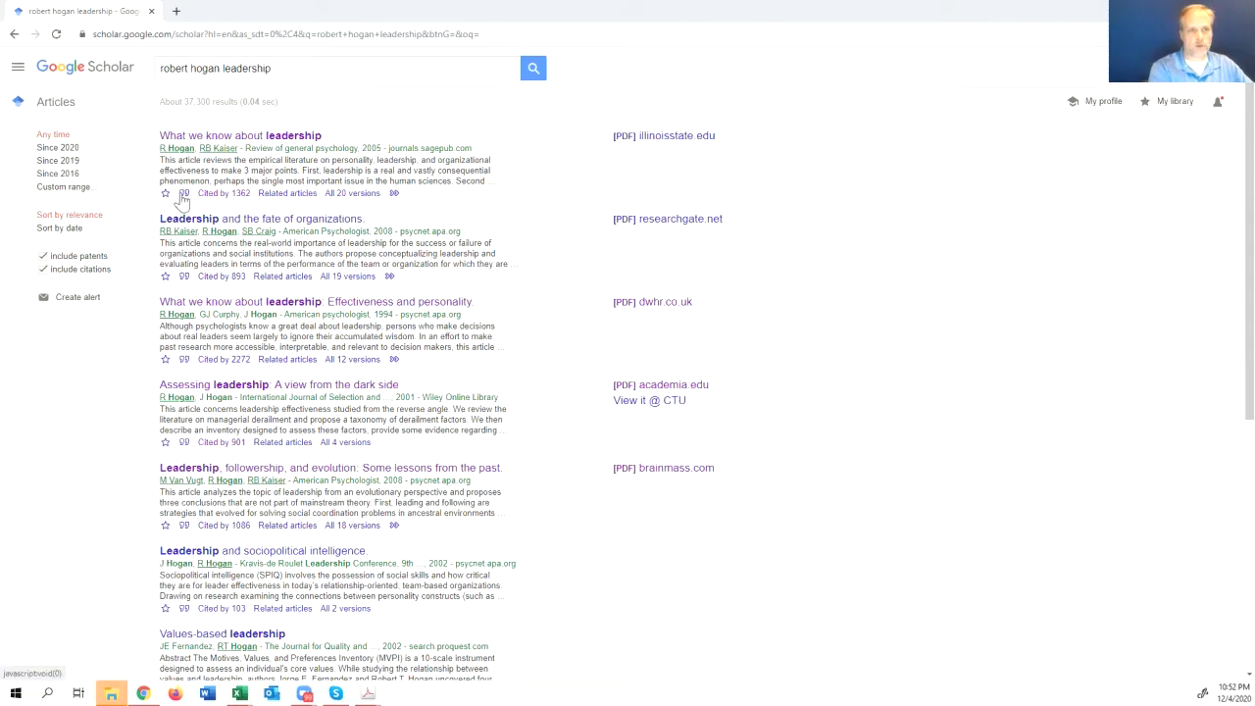
- Select the APA citation for 'What we know about leadership' and close the Cite dialog
left_click(183, 195)
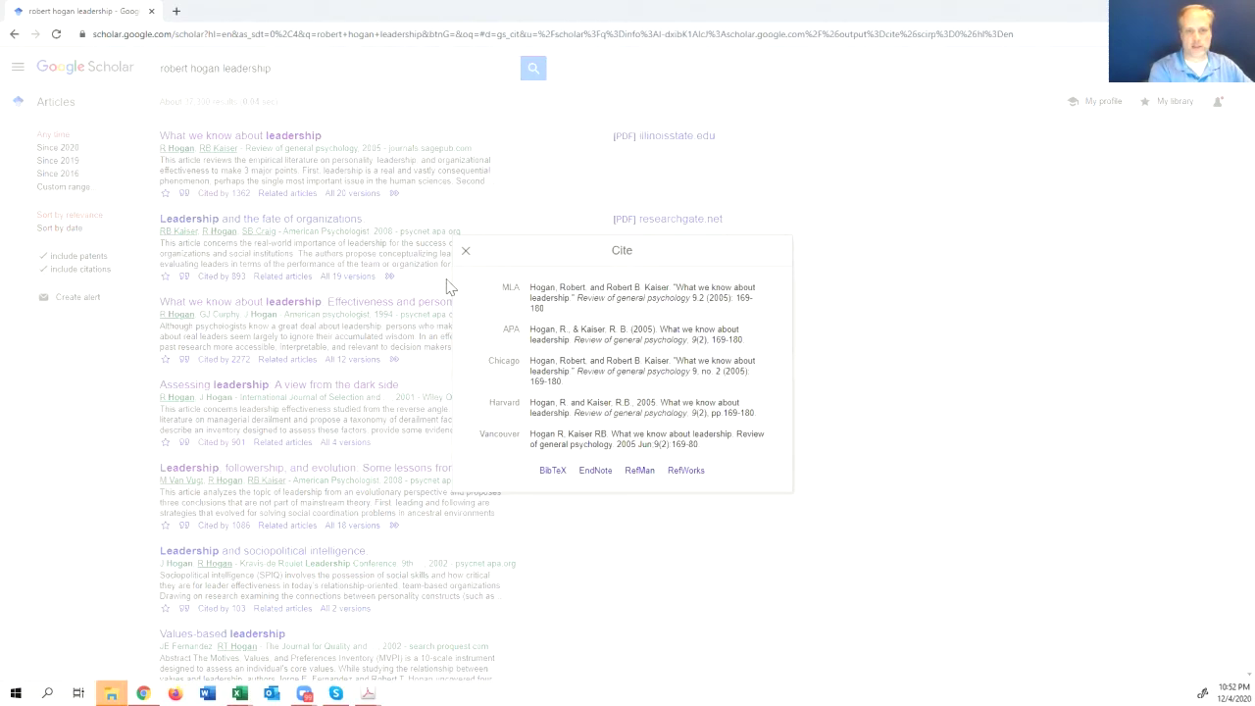
left_click(530, 330)
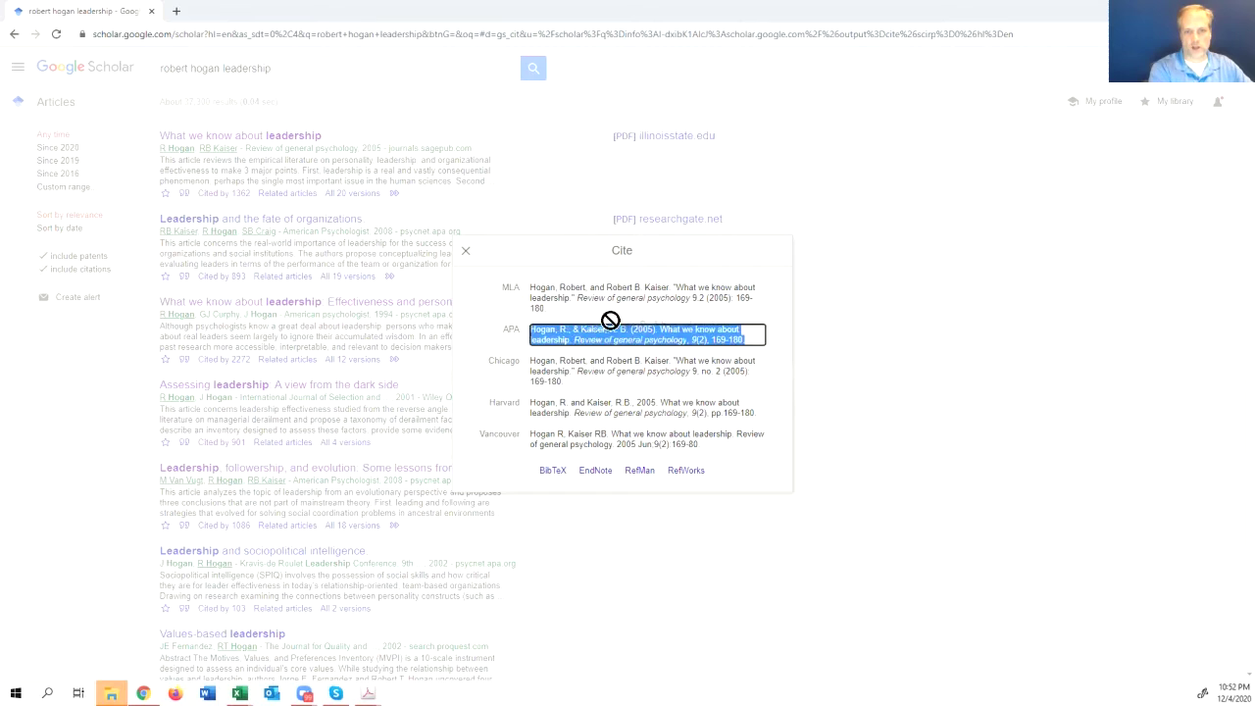
left_click(468, 254)
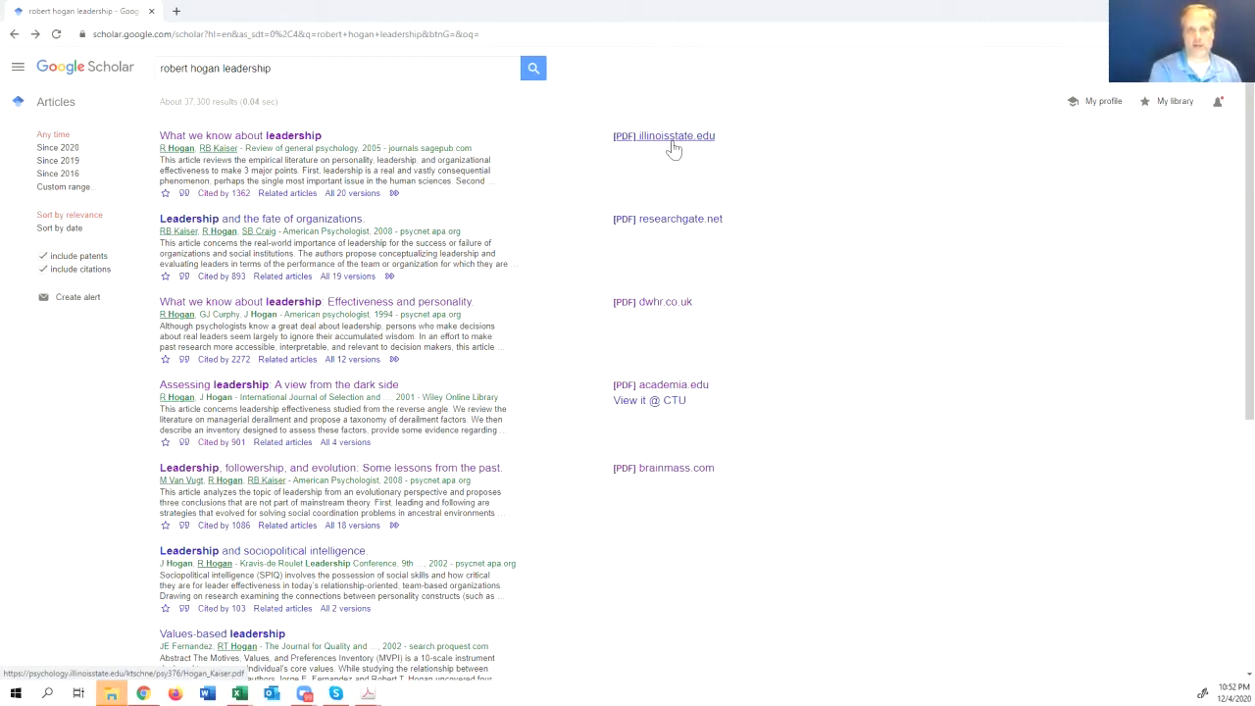
- Preview the illinoisstate.edu PDF of 'What we know about leadership', then return to the results
left_click(673, 142)
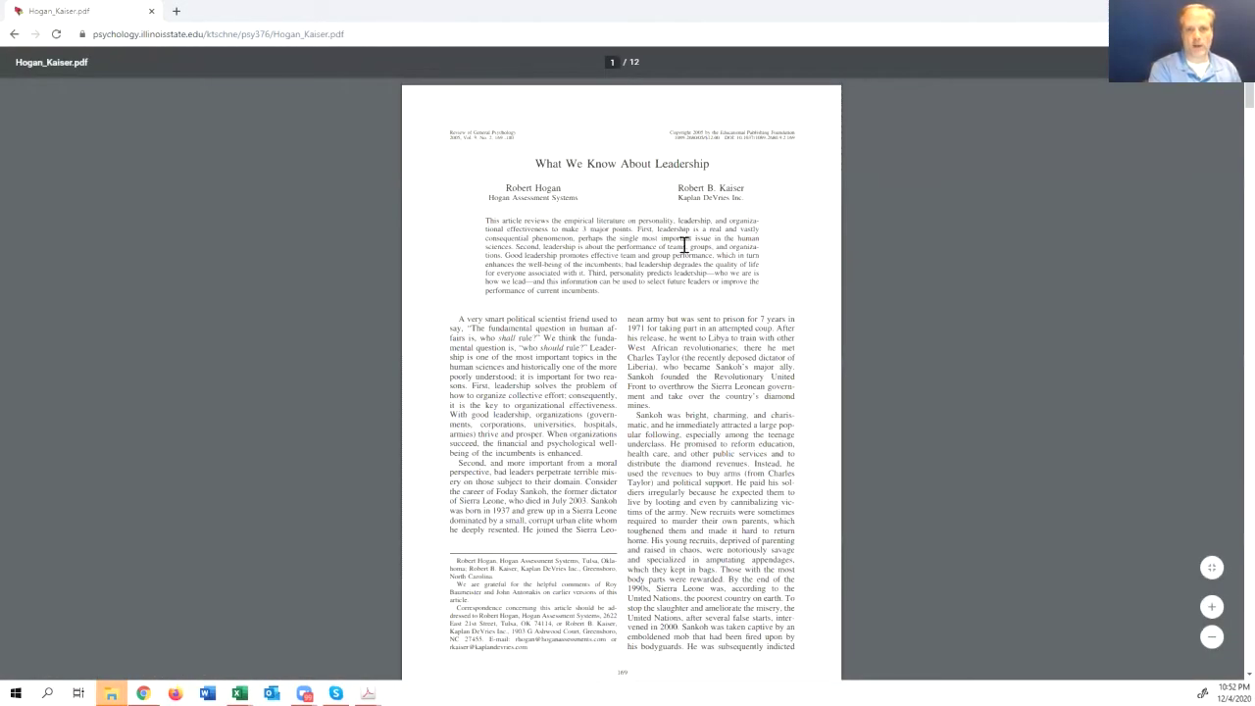
scroll(684, 250, "down", 2)
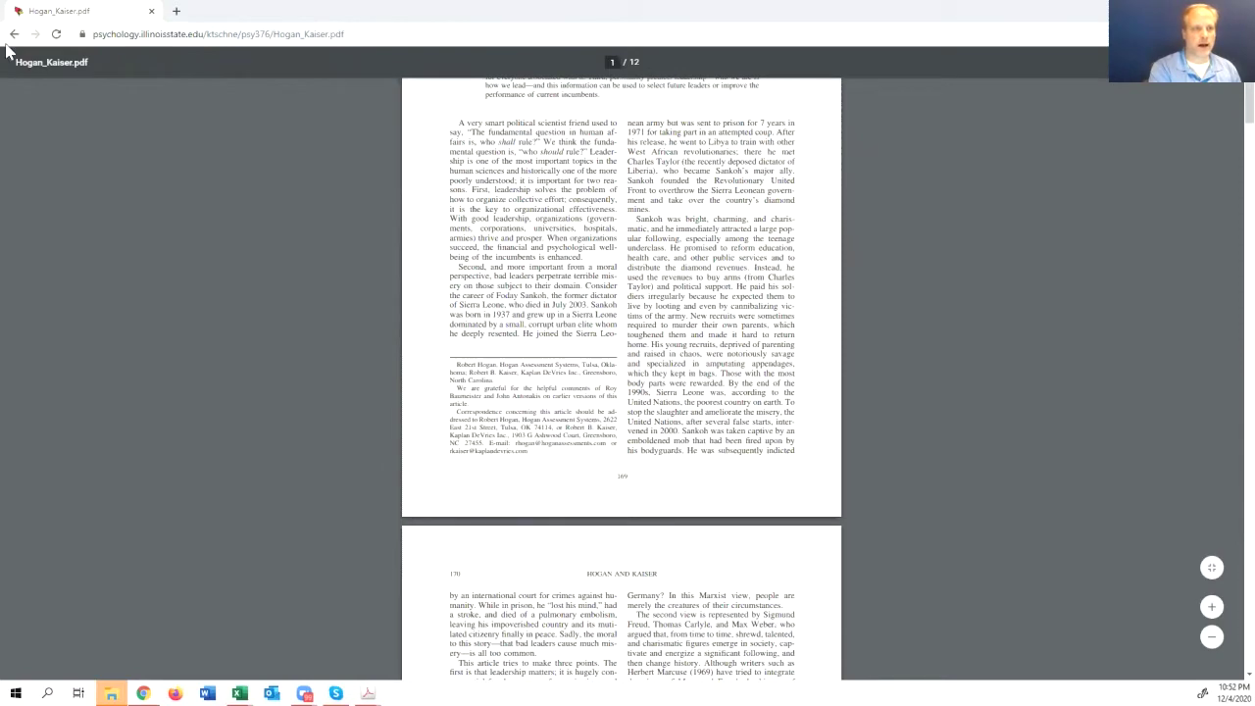
left_click(14, 35)
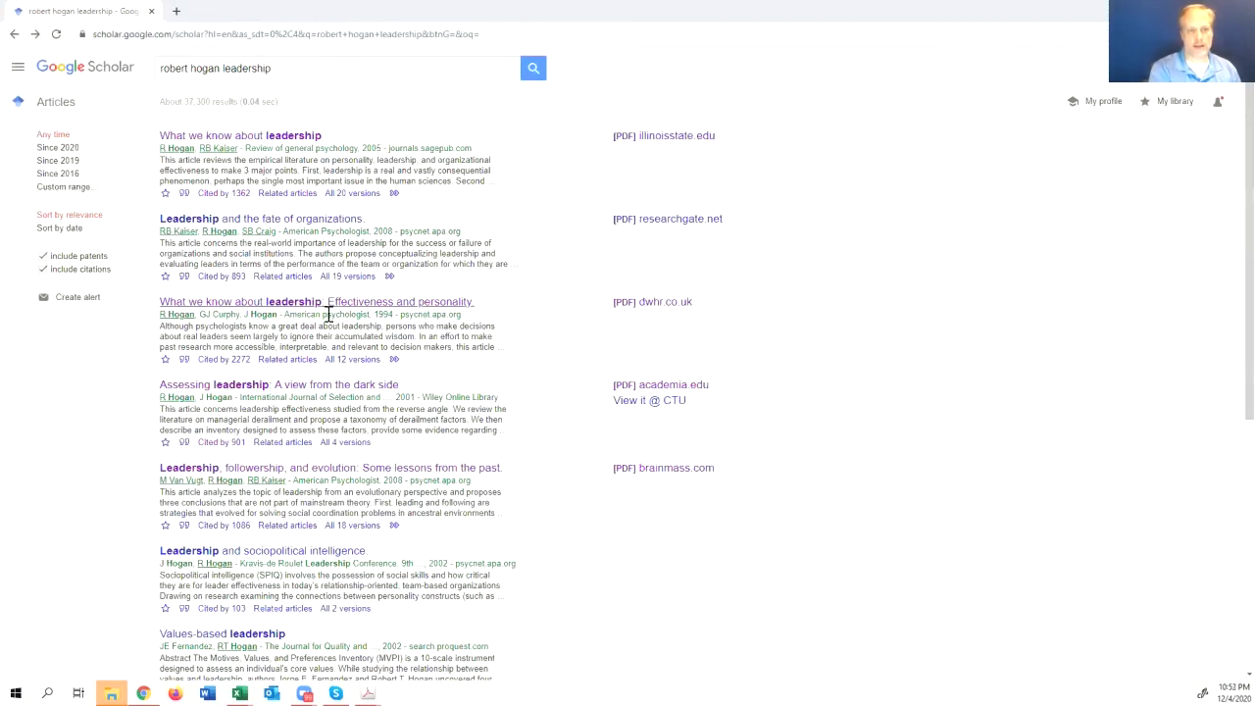
- Preview the Values-based leadership article on ProQuest, then go to results page 2
scroll(482, 498, "down", 2)
scroll(481, 498, "down", 2)
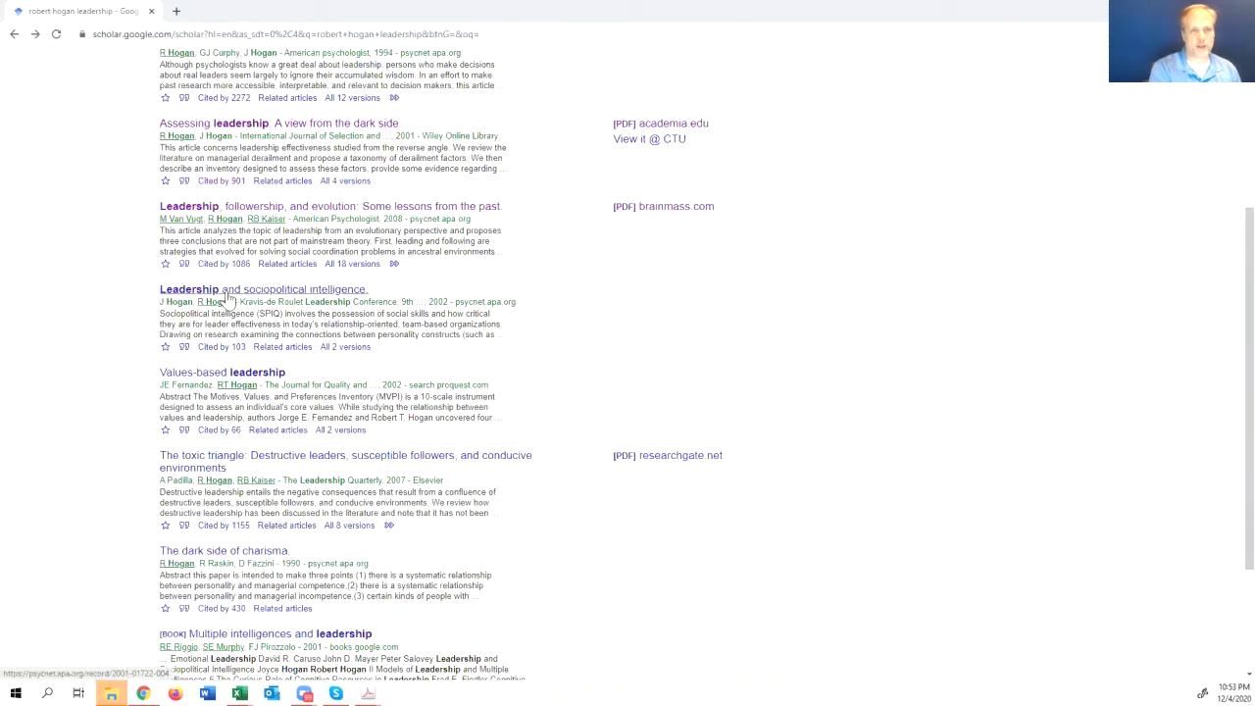
left_click(220, 374)
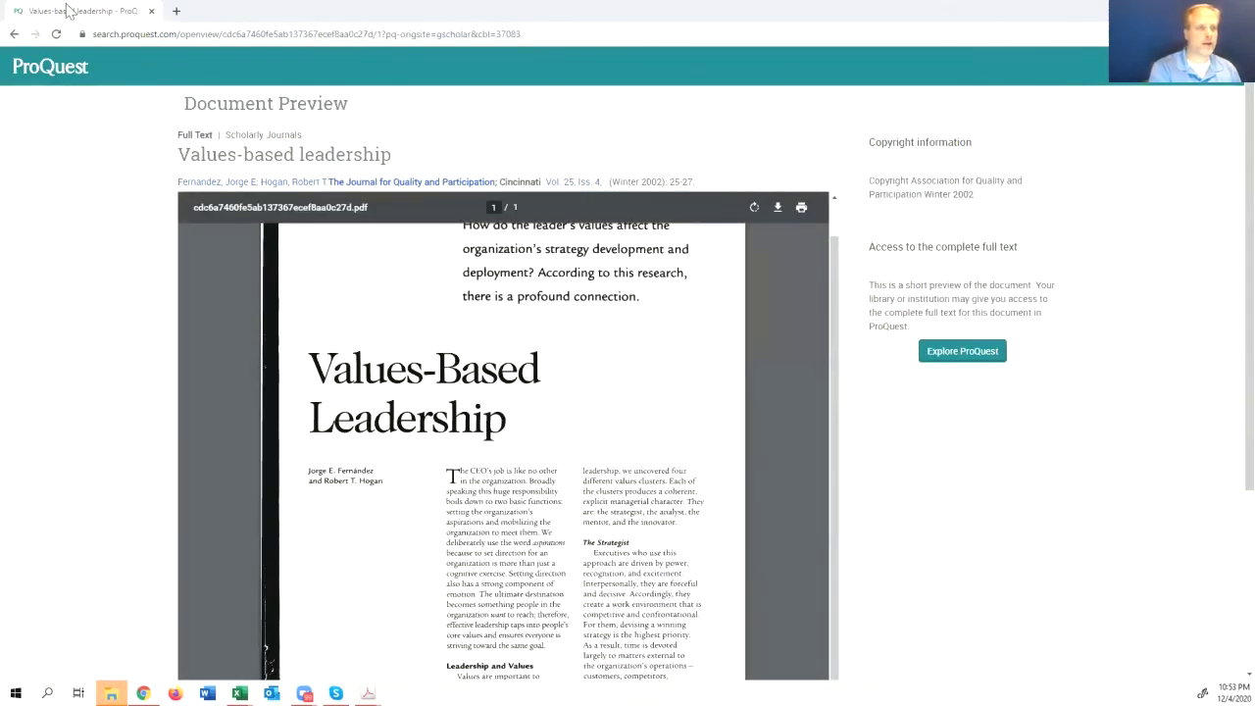
left_click(14, 35)
scroll(314, 478, "down", 3)
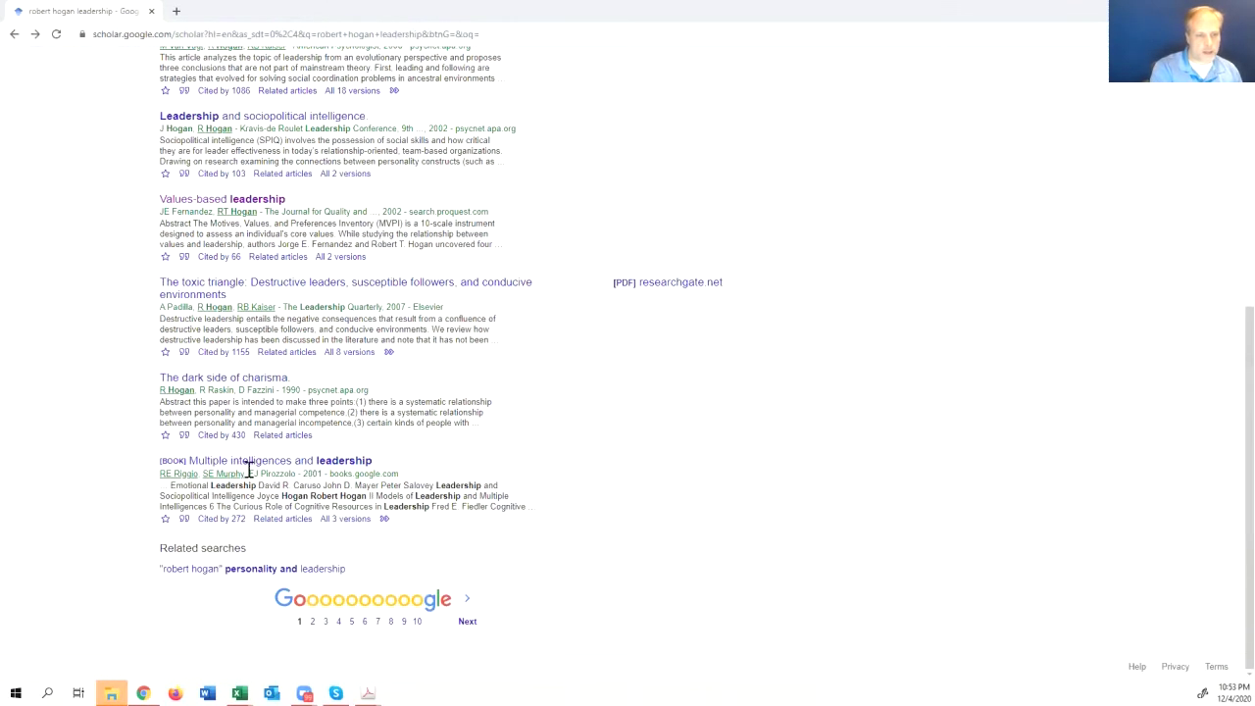
left_click(312, 621)
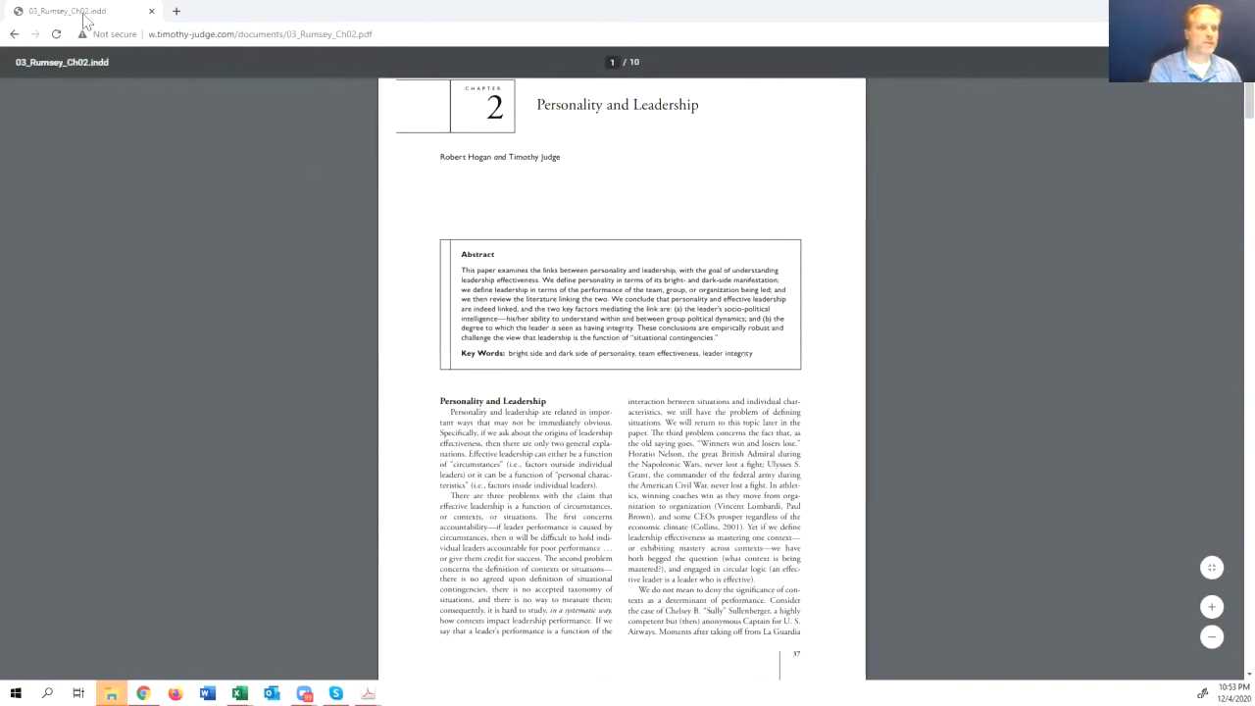
- Return from the Personality and leadership PDF and scroll through page 2's results
left_click(14, 33)
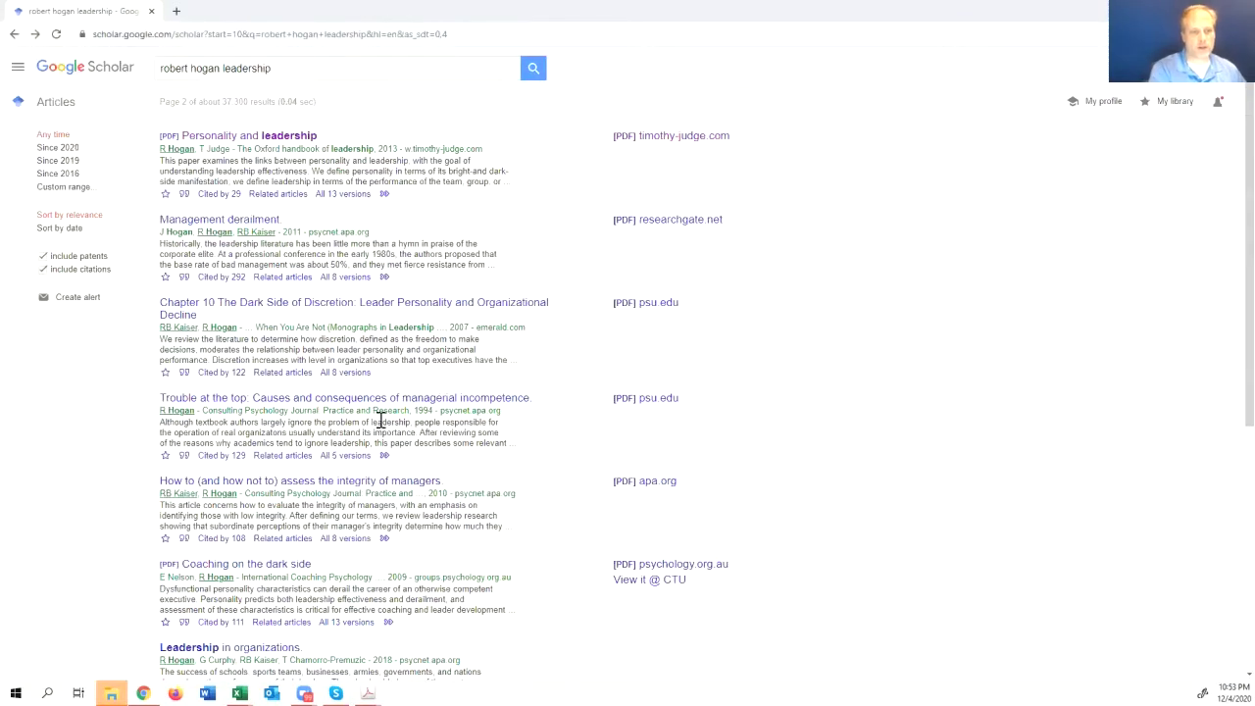
scroll(368, 420, "down", 2)
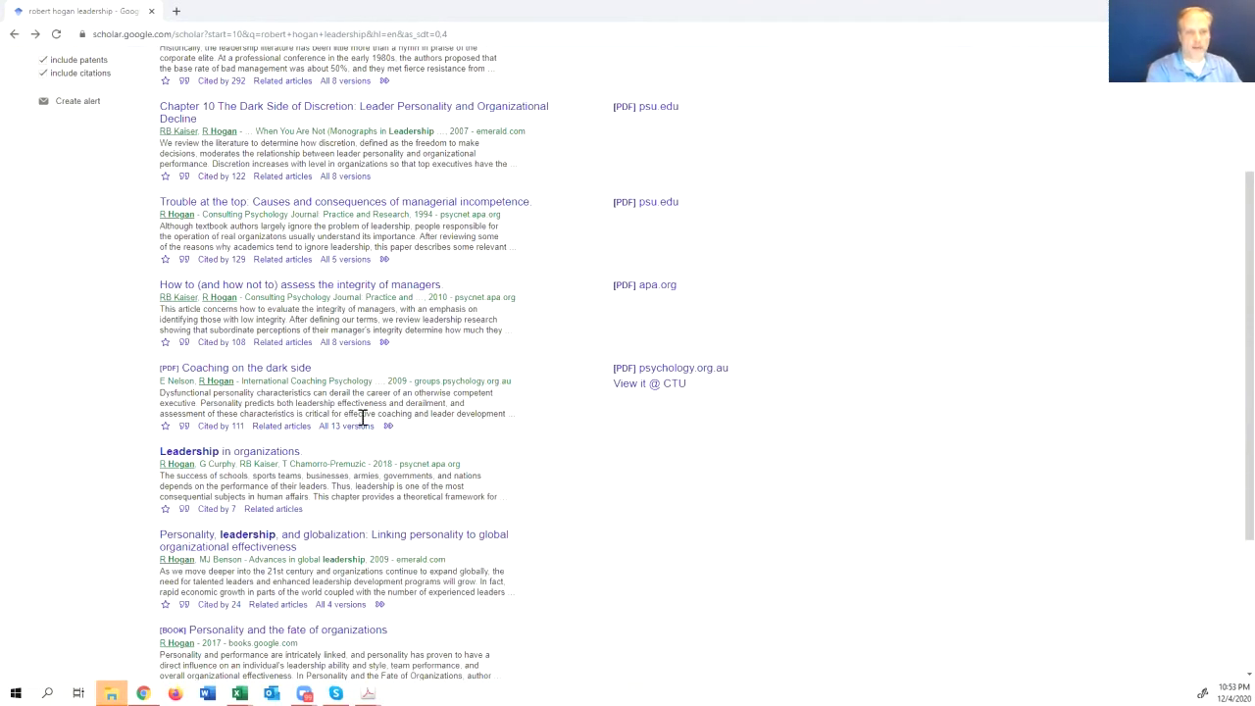
scroll(361, 418, "down", 1)
scroll(392, 474, "up", 3)
scroll(392, 436, "up", 1)
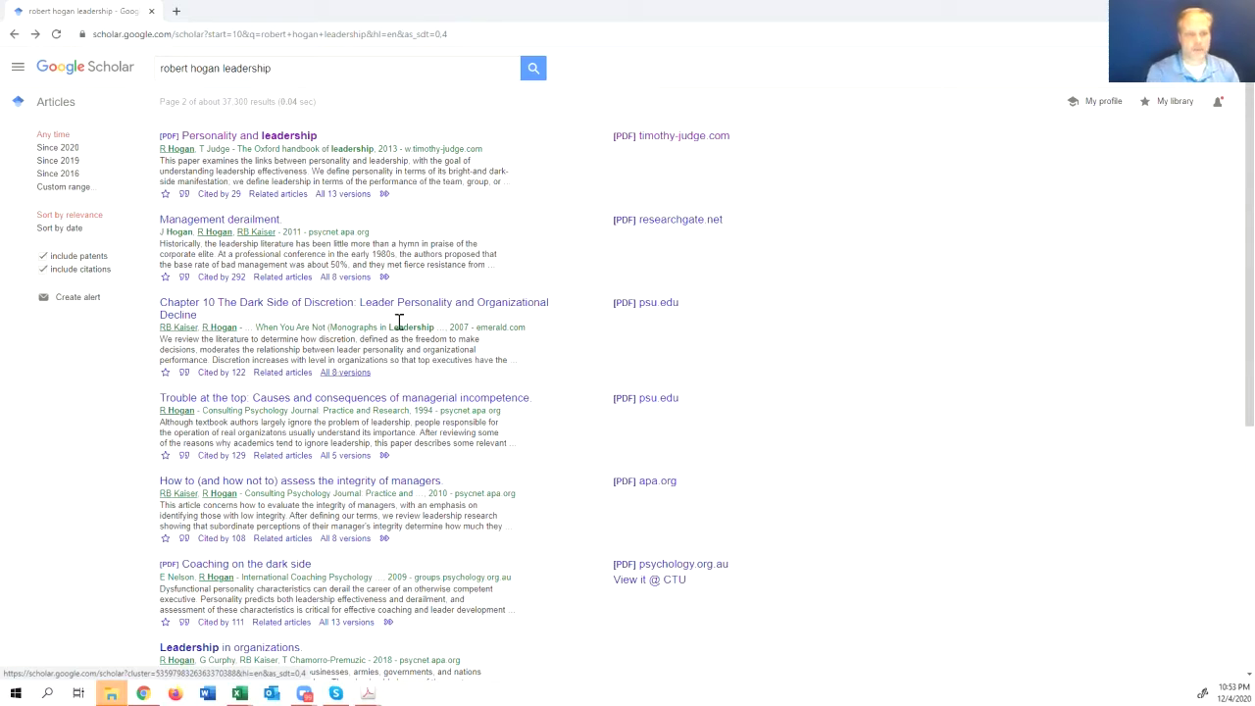
scroll(401, 330, "down", 4)
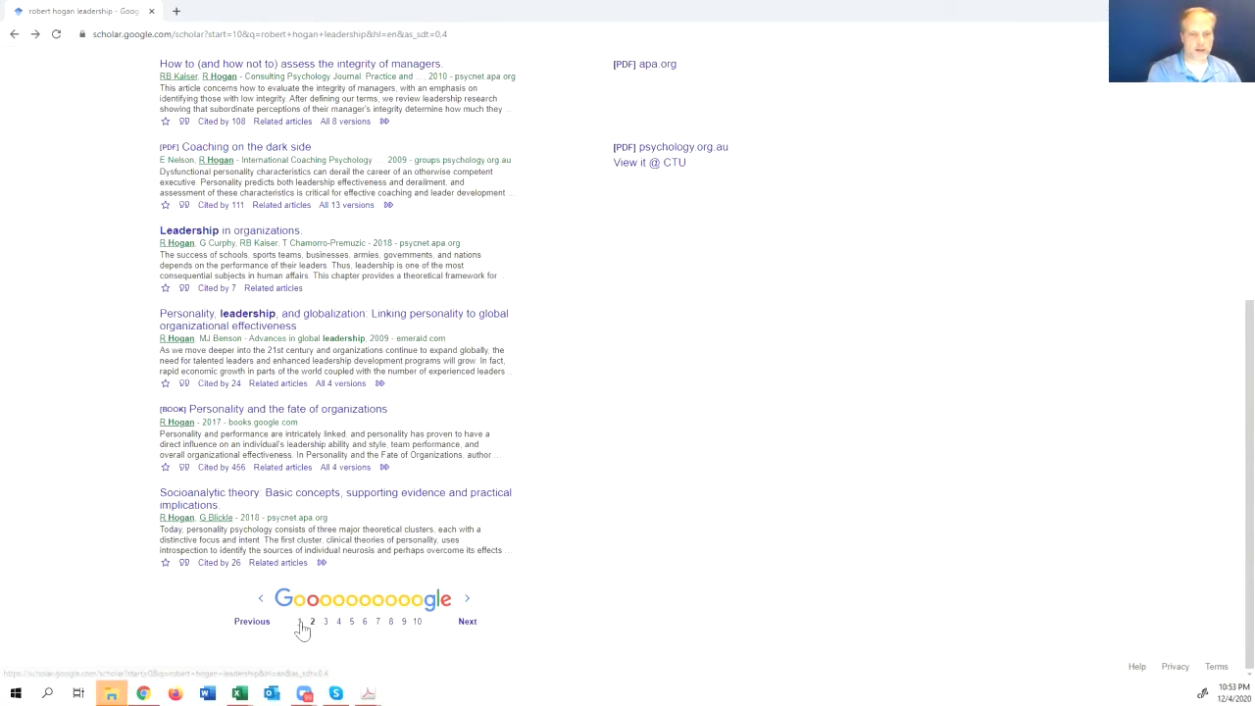
- Go to results page 1, open the Assessing Leadership academia.edu PDF, and come back
left_click(300, 624)
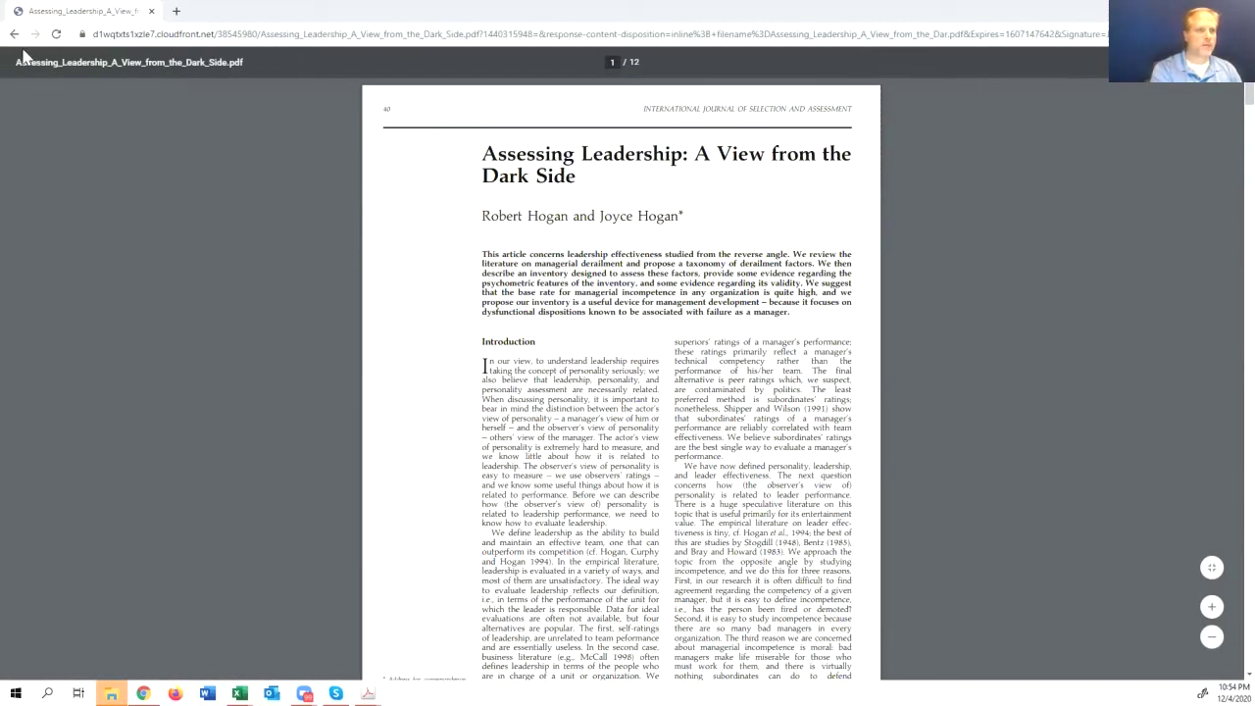
left_click(13, 35)
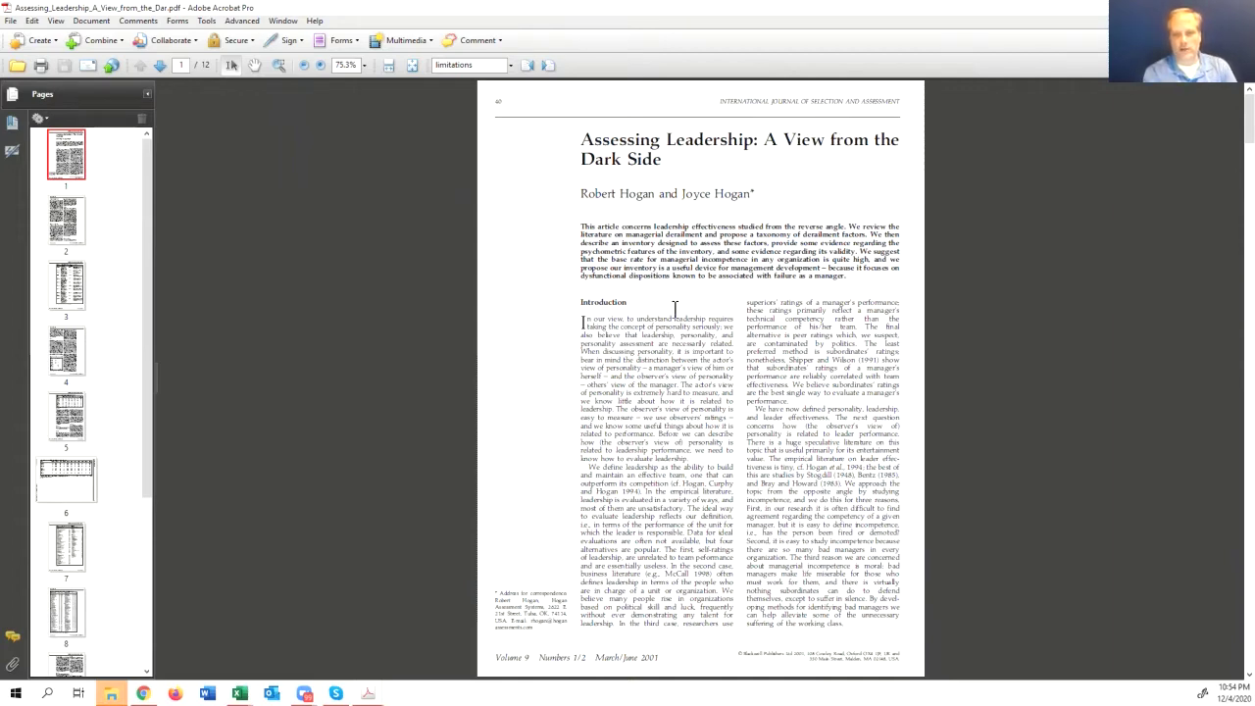
- Scroll the Assessing Leadership PDF from page 3 down to page 5's Discussion section
scroll(675, 310, "down", 3)
scroll(675, 310, "down", 8)
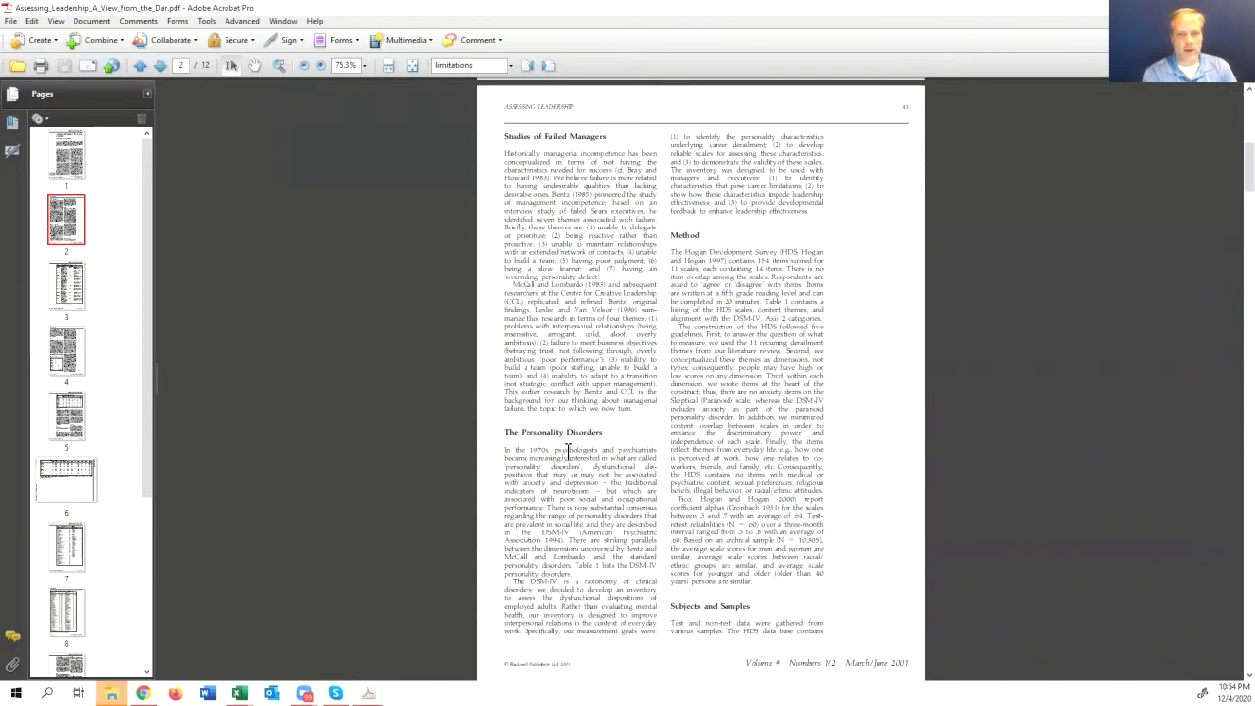
scroll(567, 450, "up", 5)
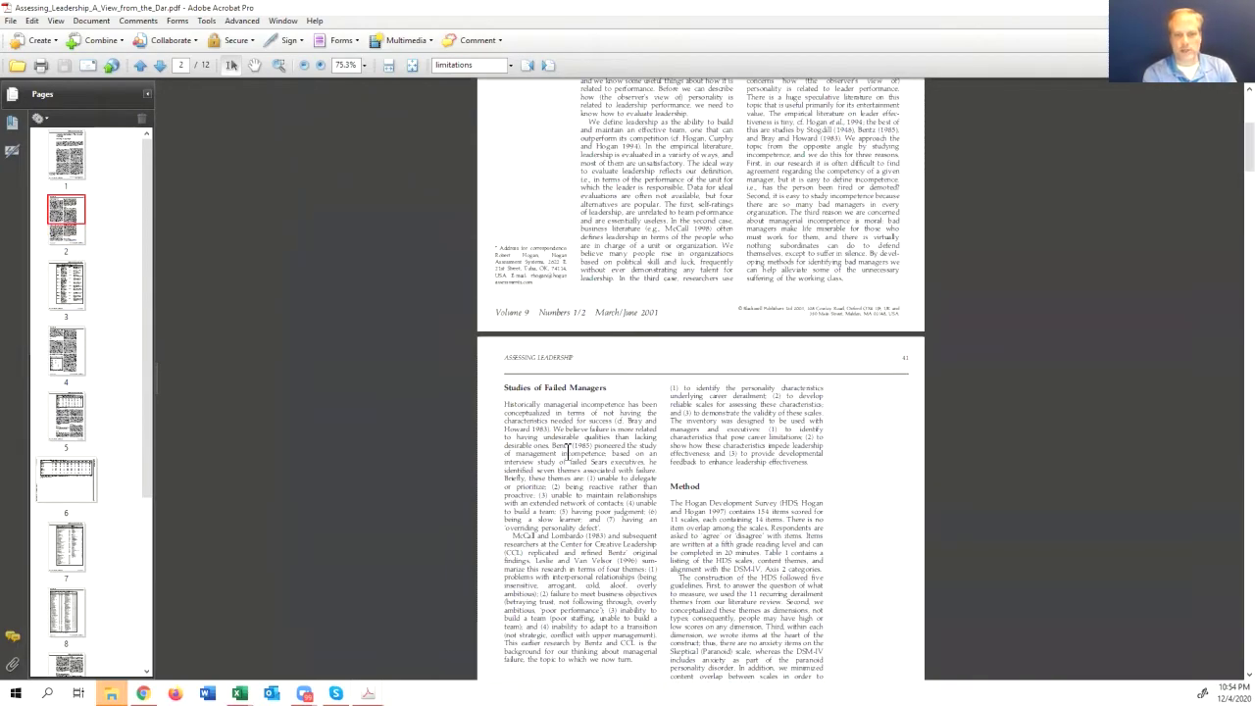
scroll(567, 450, "up", 4)
scroll(574, 449, "down", 14)
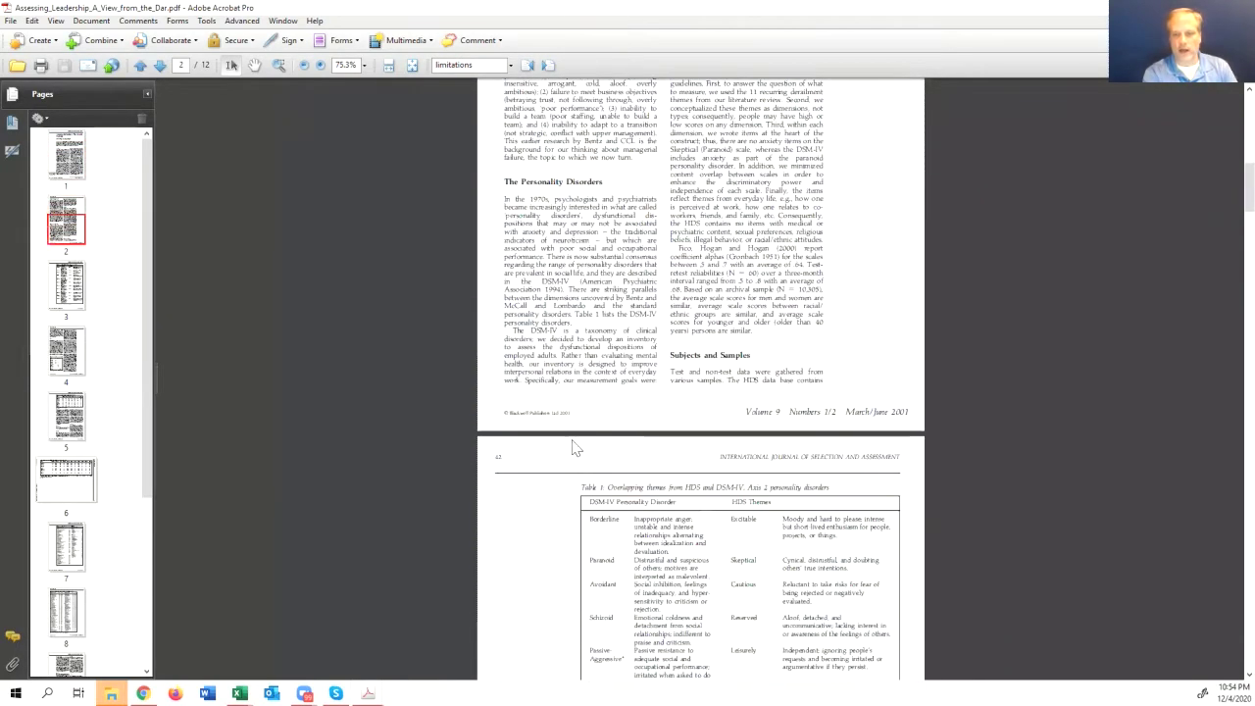
scroll(575, 448, "down", 3)
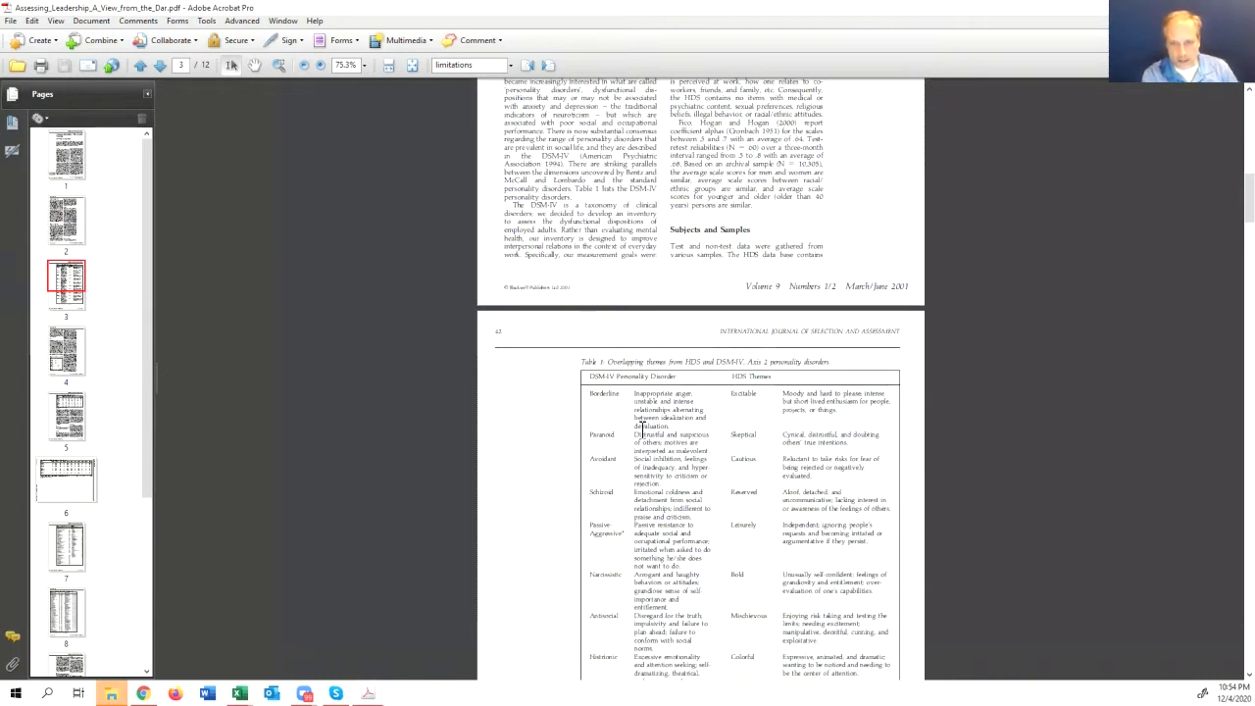
scroll(642, 425, "down", 7)
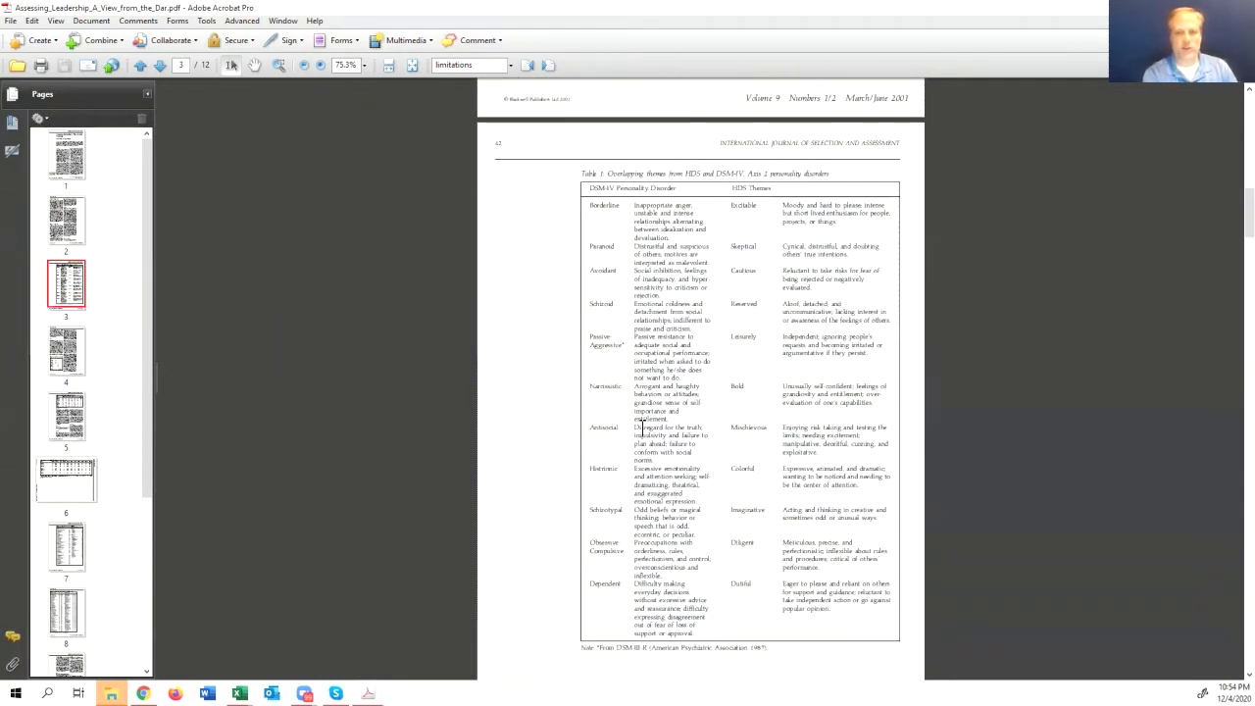
scroll(641, 427, "down", 7)
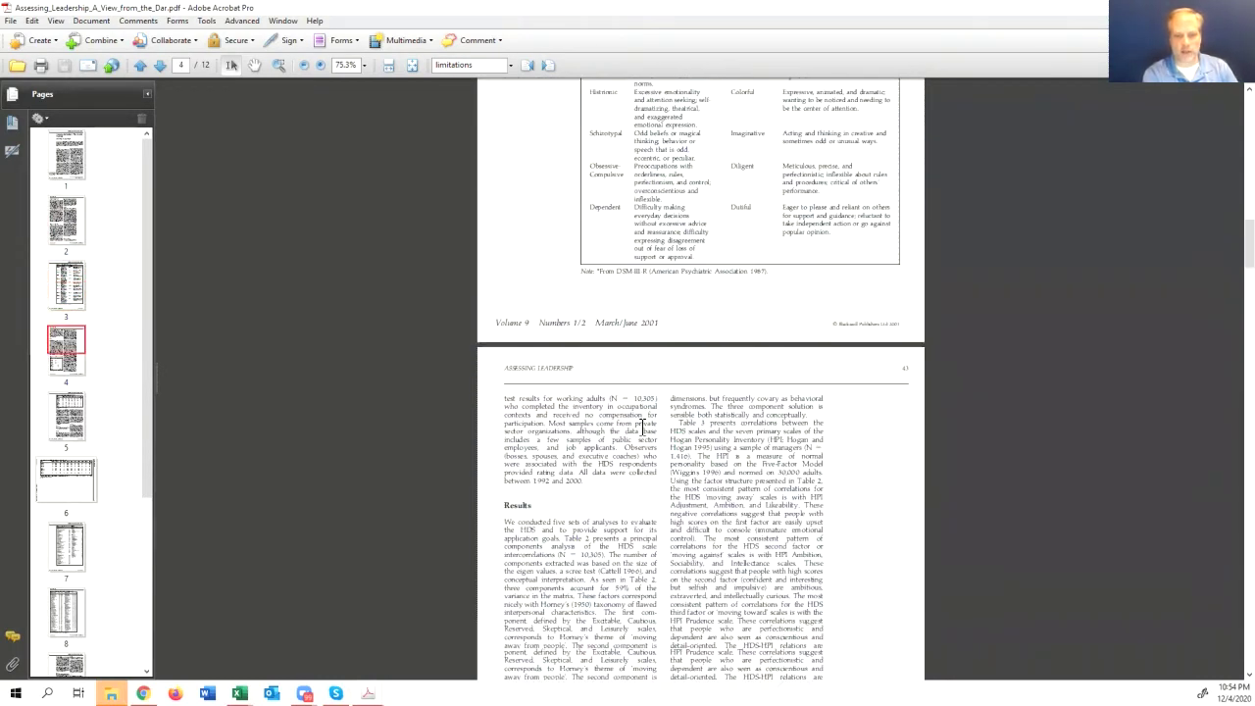
scroll(611, 428, "down", 16)
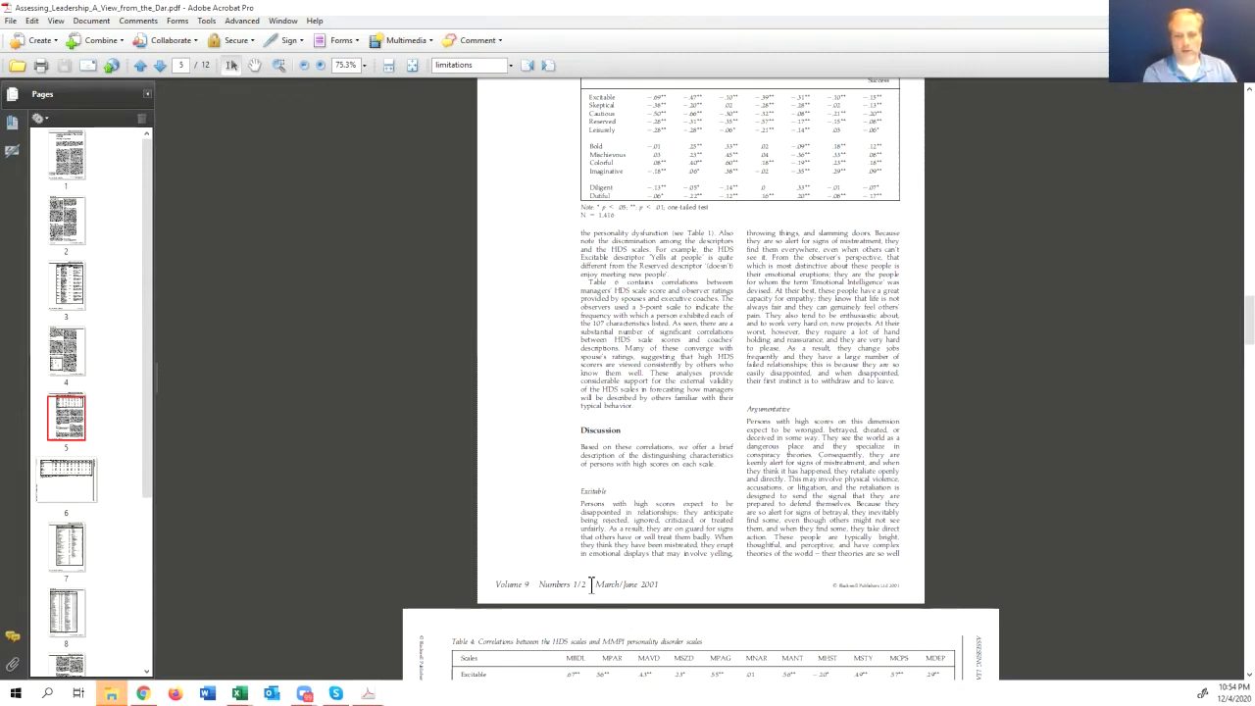
- Highlight the 'March/June 2001' date in page 5's footer
left_click_drag(593, 584, 682, 600)
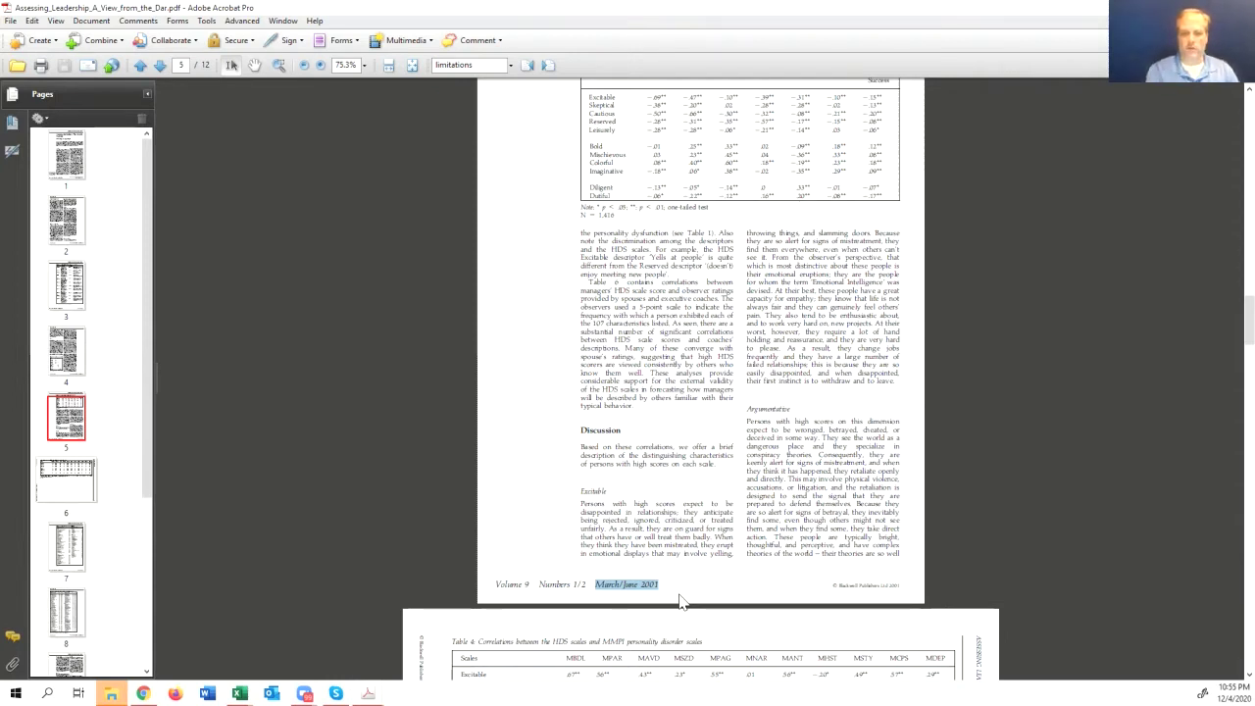
- Scroll past pages 6–10 until page 11's Conclusion heading is in view
scroll(684, 535, "down", 1)
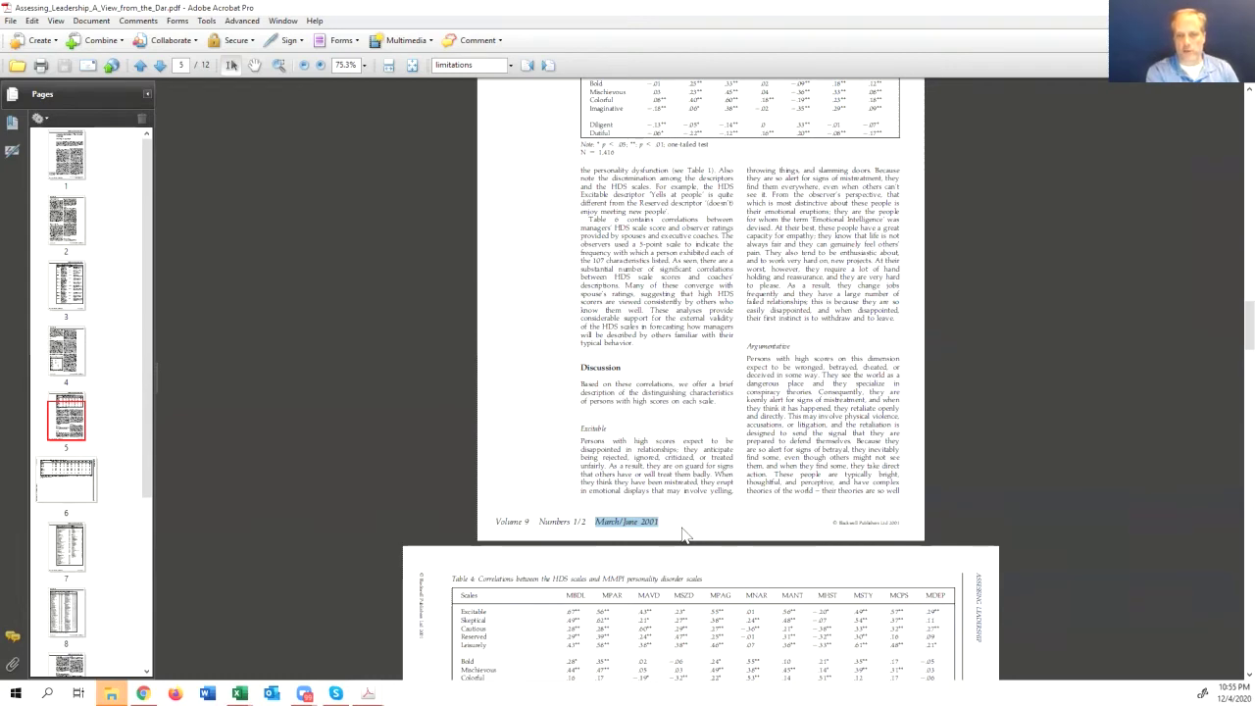
scroll(683, 535, "down", 12)
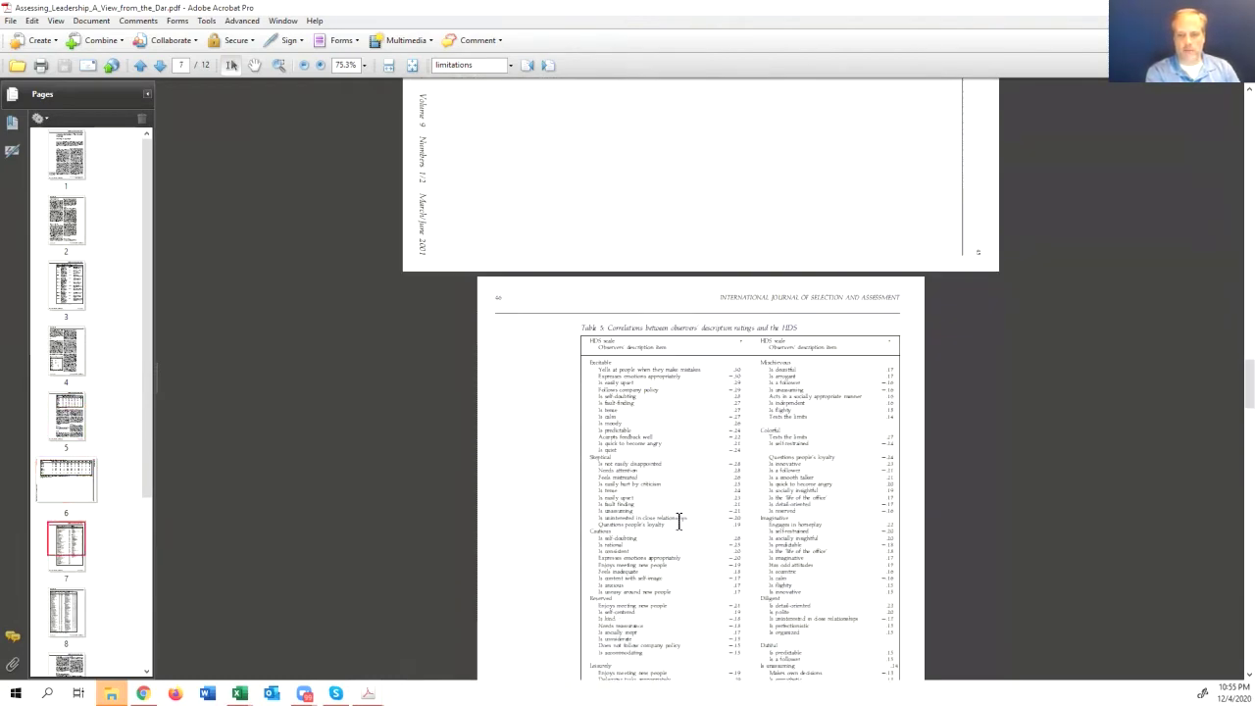
scroll(679, 520, "down", 12)
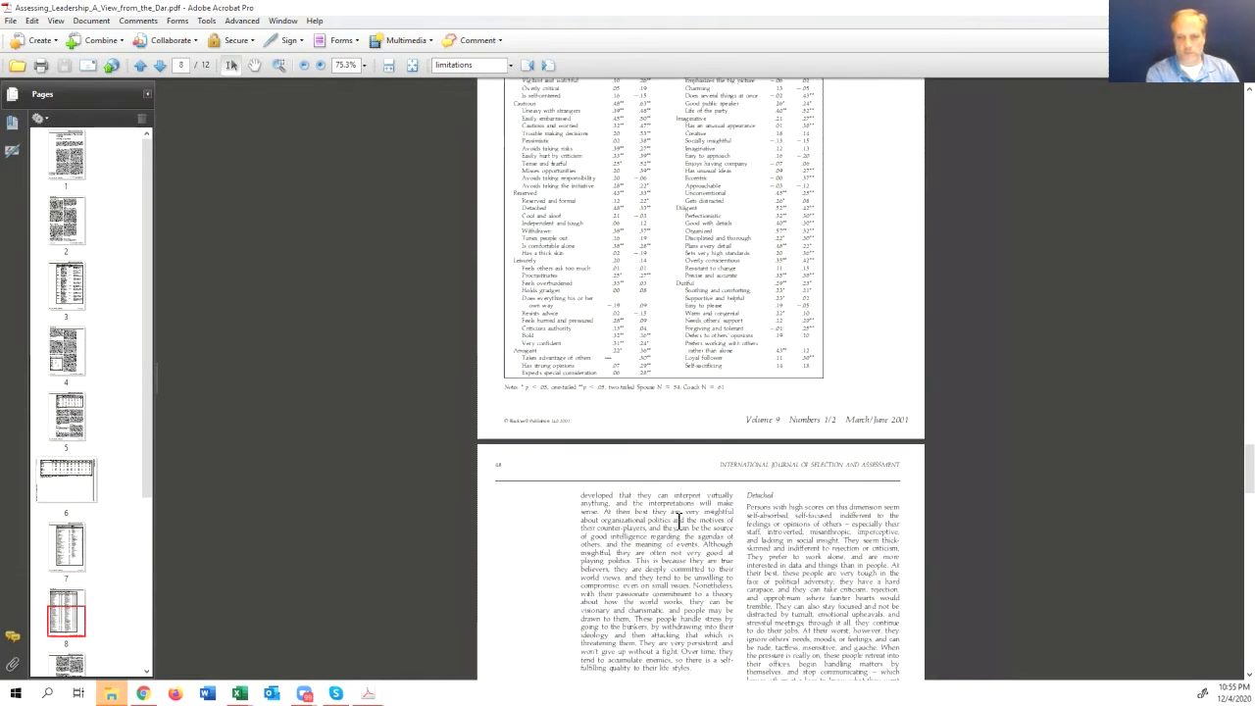
scroll(679, 521, "down", 4)
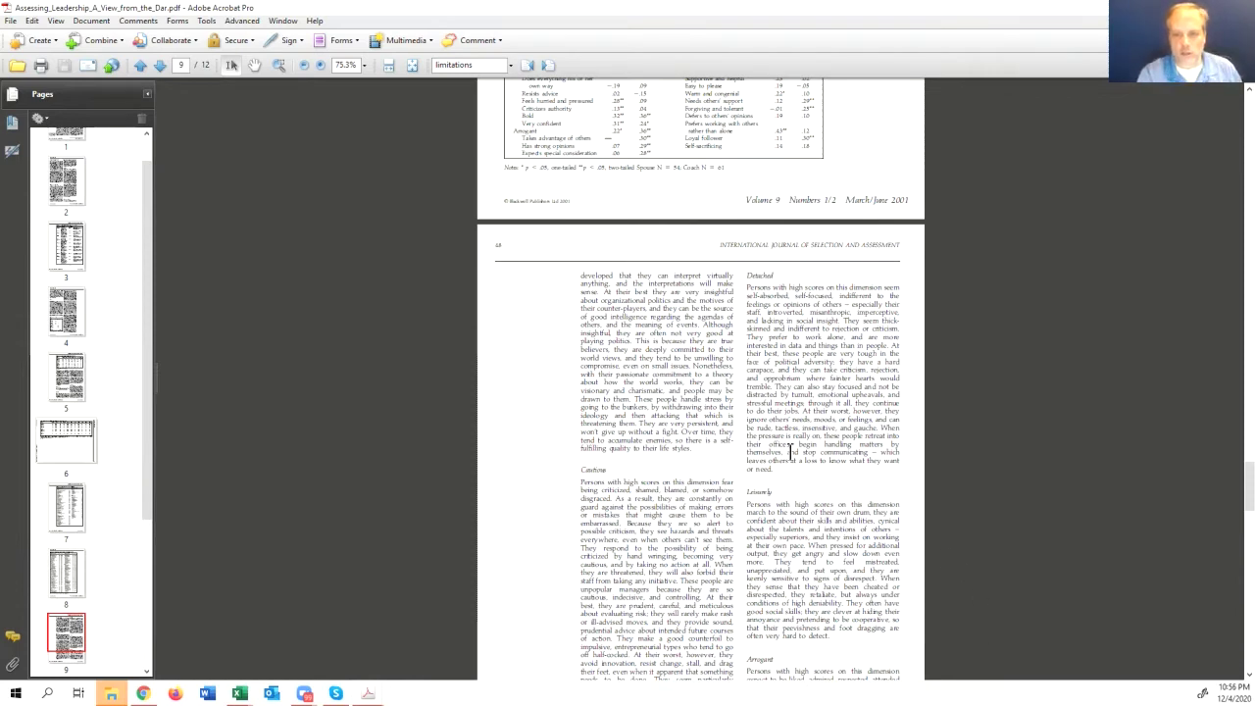
scroll(760, 449, "down", 5)
scroll(752, 454, "down", 2)
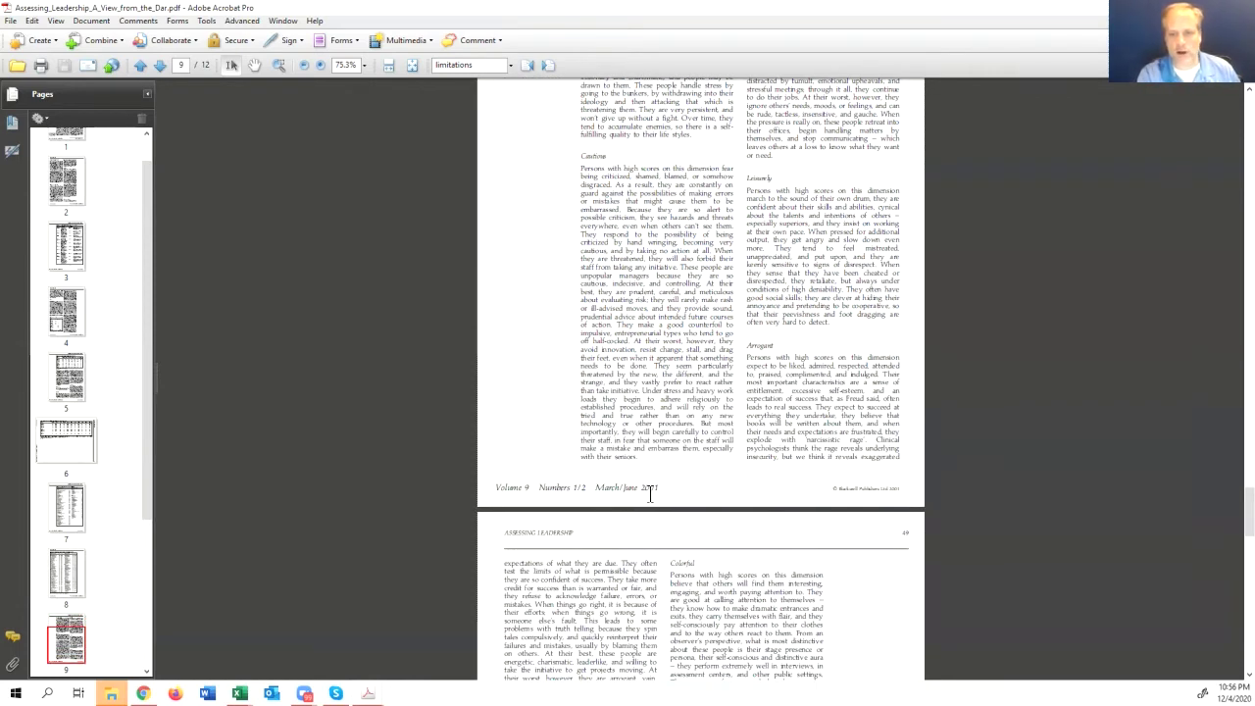
scroll(650, 496, "down", 9)
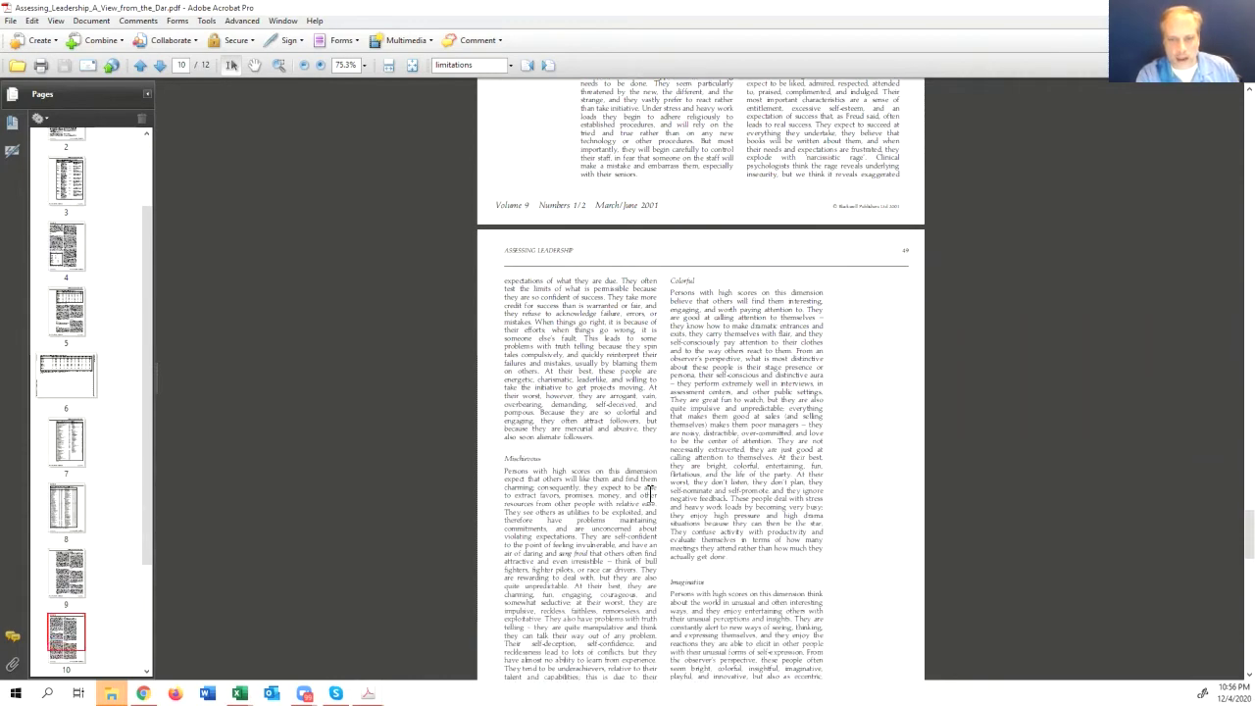
scroll(650, 493, "down", 14)
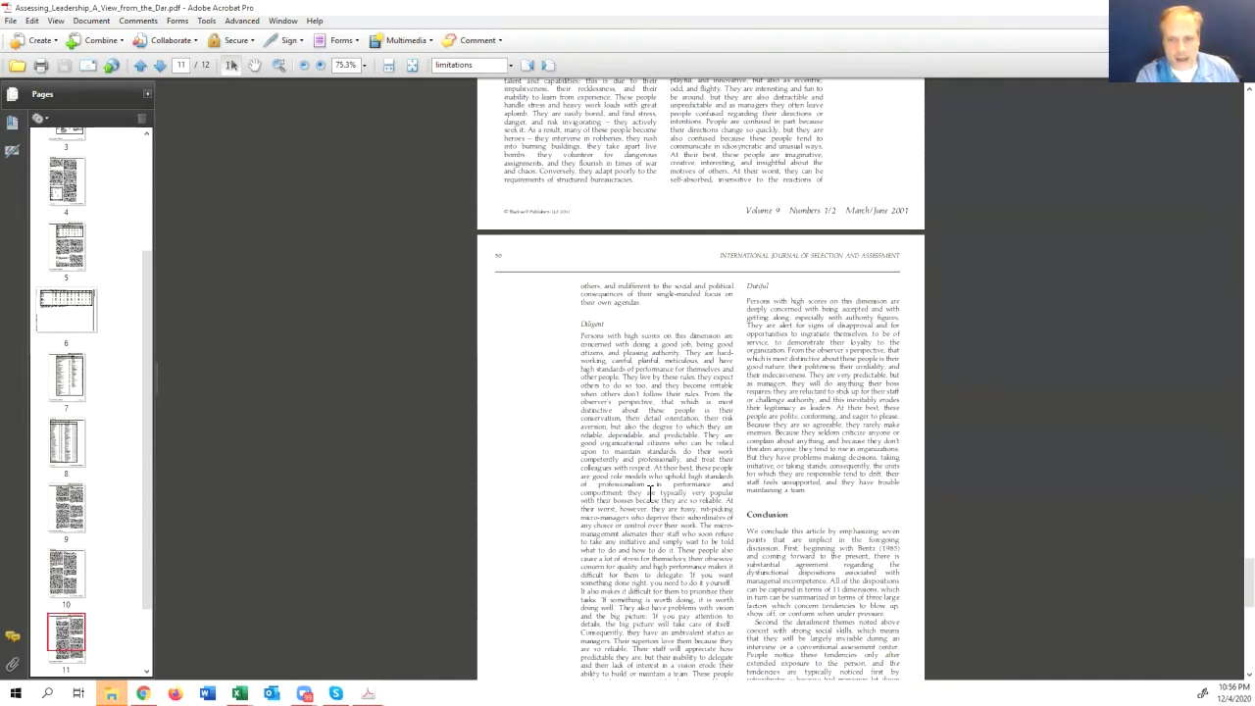
scroll(663, 319, "up", 1)
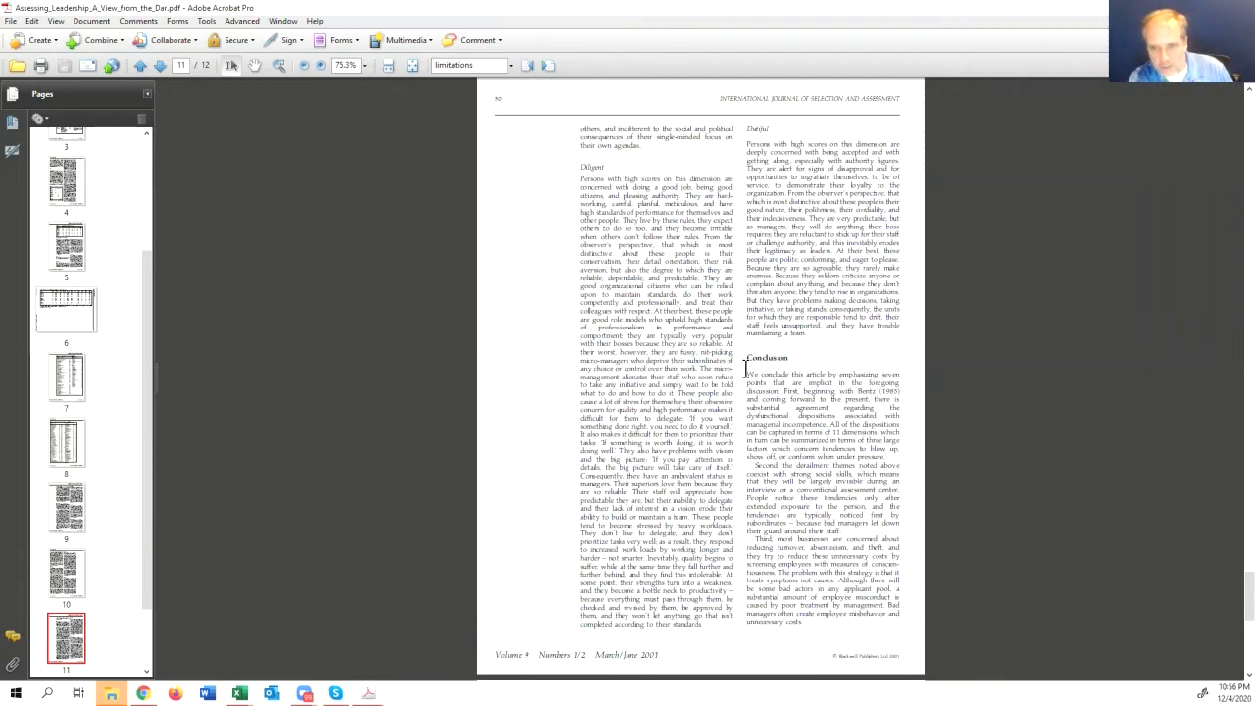
- Select the Conclusion text from 'We conclude' to the column's end, then scroll to page 12
left_click_drag(746, 374, 808, 625)
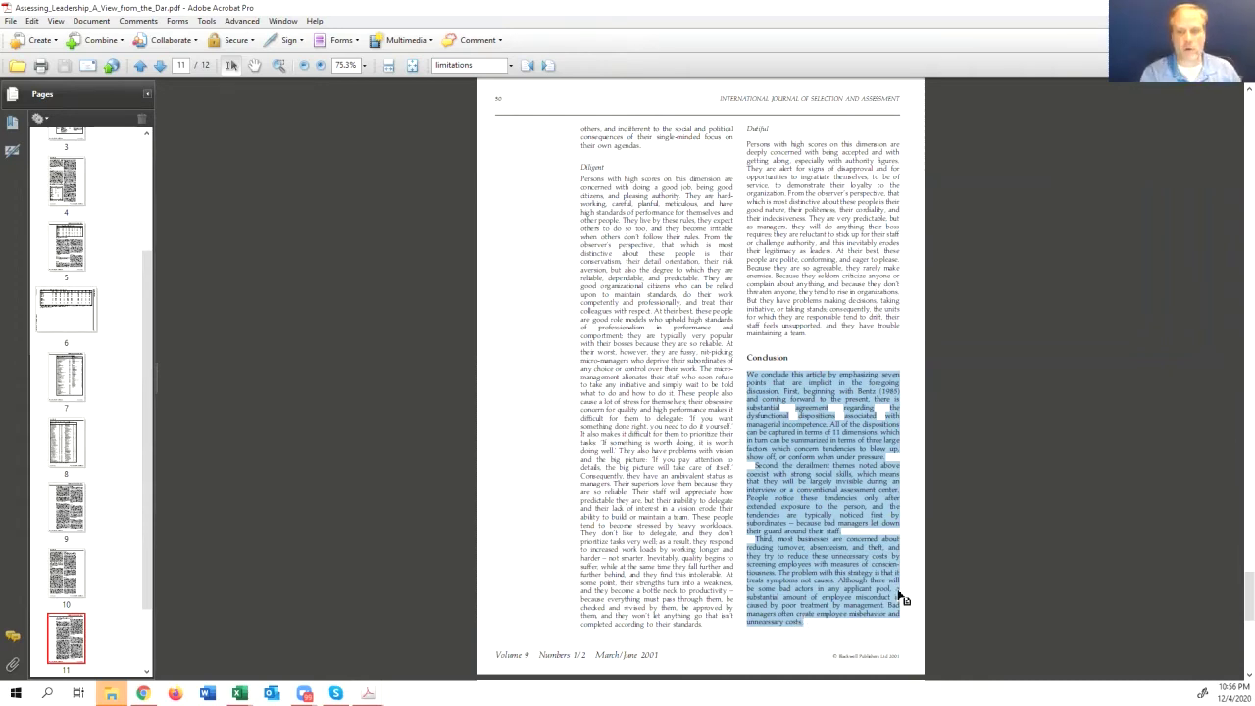
scroll(664, 420, "down", 3)
scroll(664, 420, "down", 10)
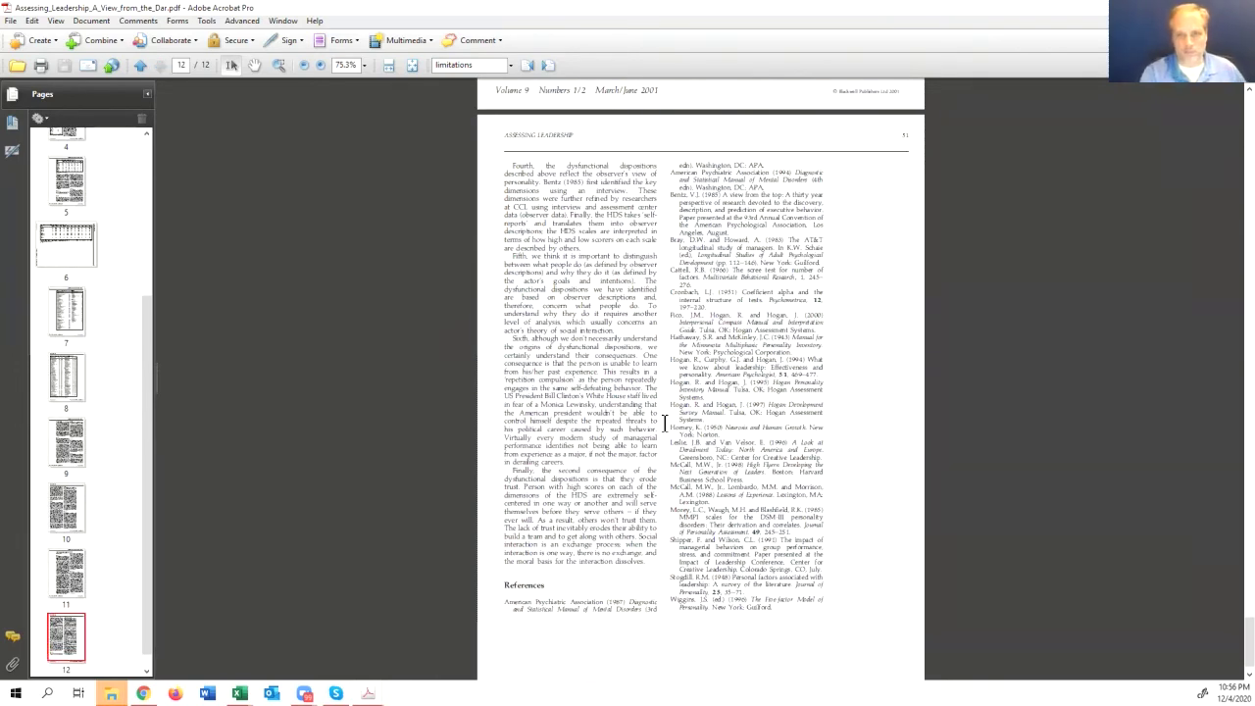
- Select all entries of the References list in page 12's right column
left_click_drag(670, 173, 778, 610)
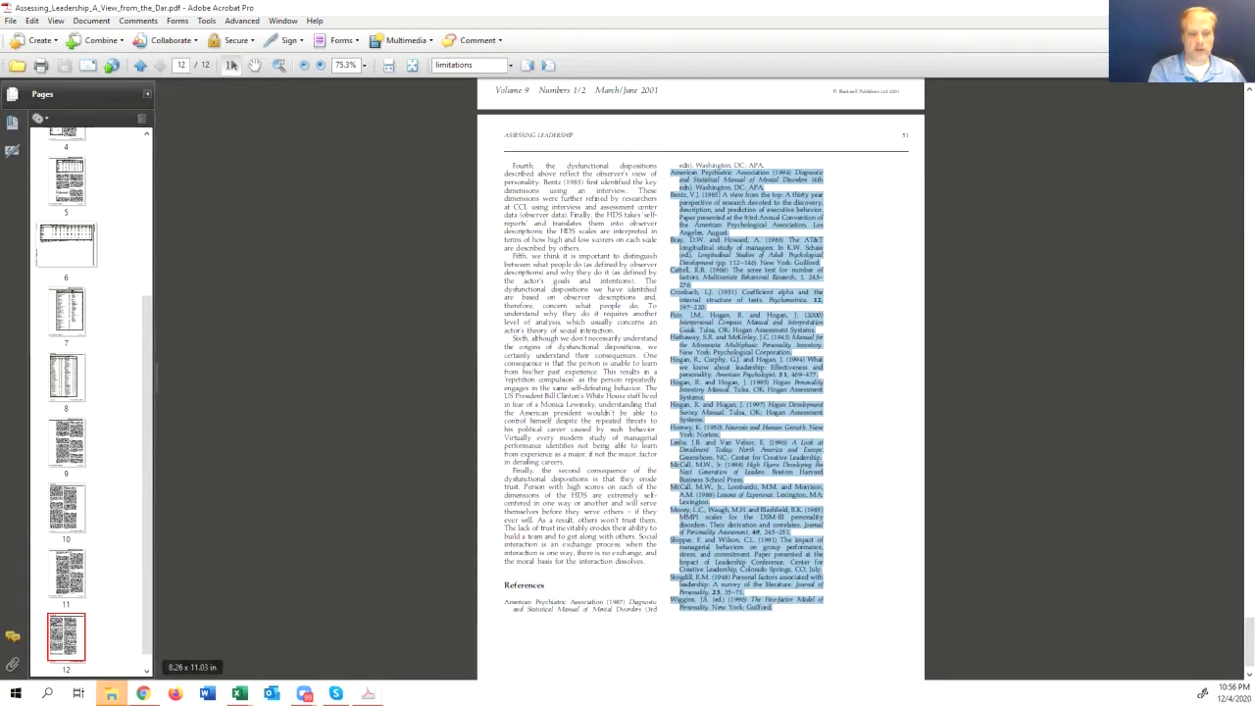
mouse_move(143, 693)
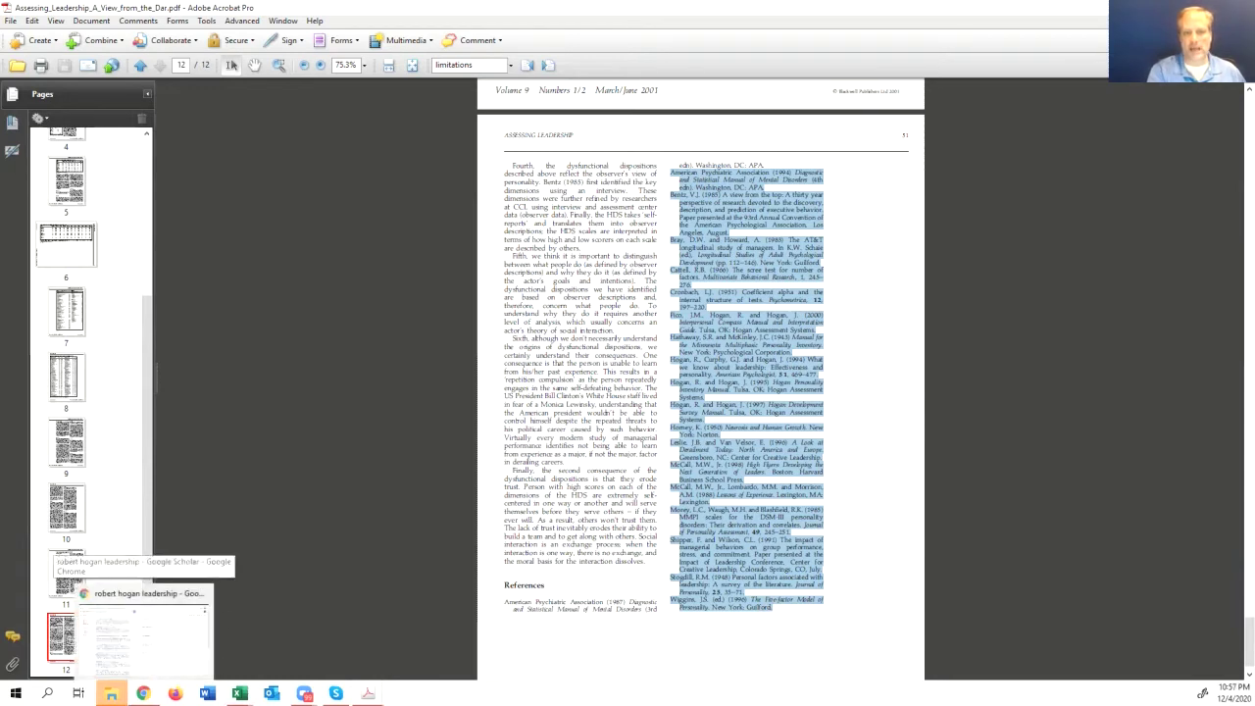
- Return to the 'robert hogan leadership' results after a quick look at Cite and Related articles for the dark-side paper
left_click(157, 665)
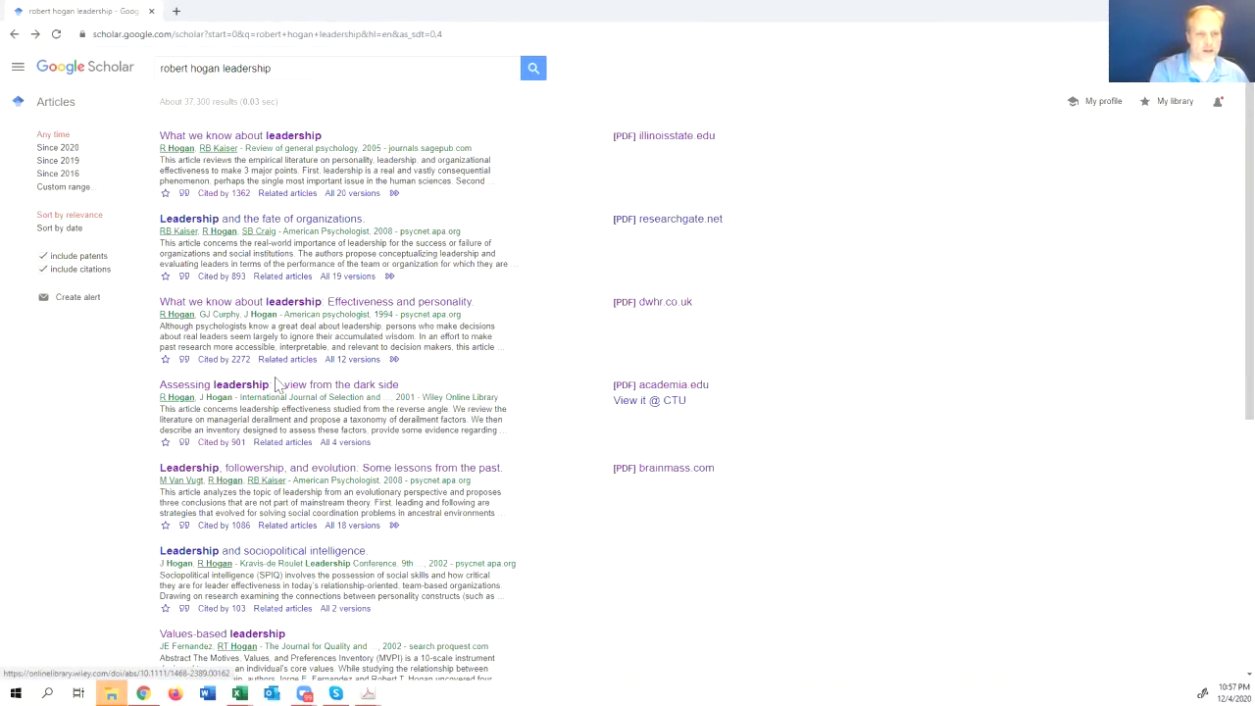
left_click(183, 442)
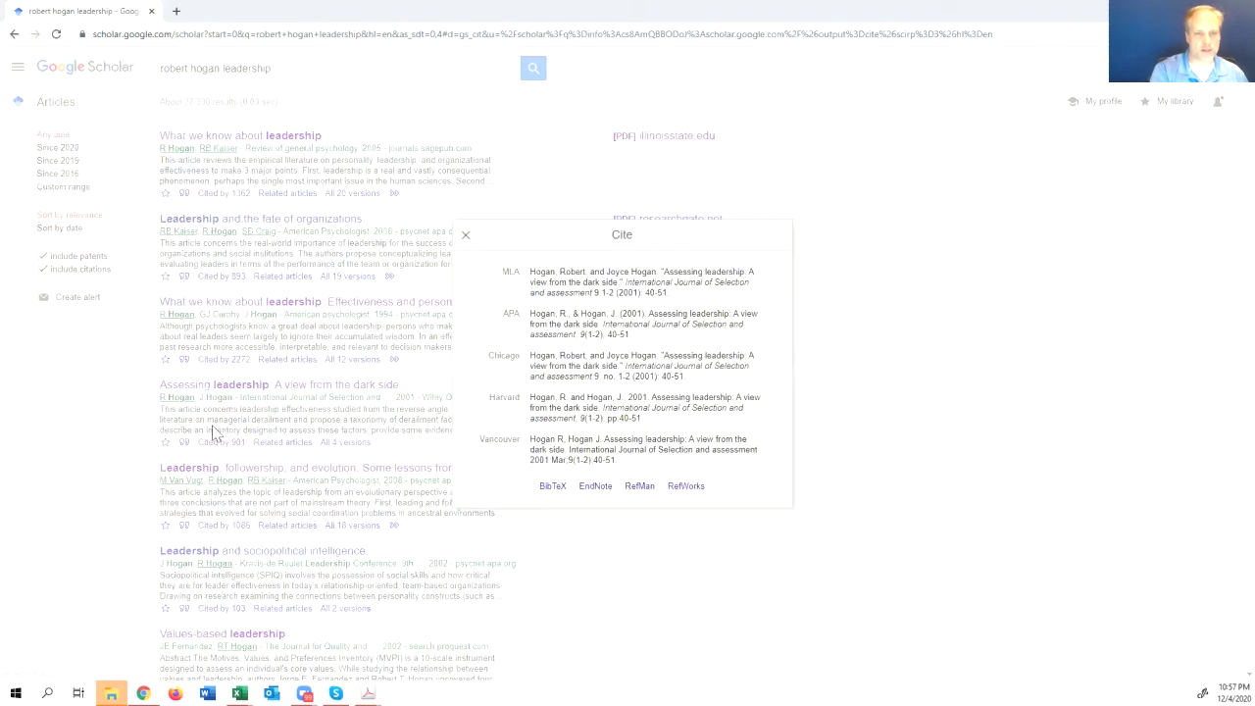
left_click(471, 243)
left_click(283, 442)
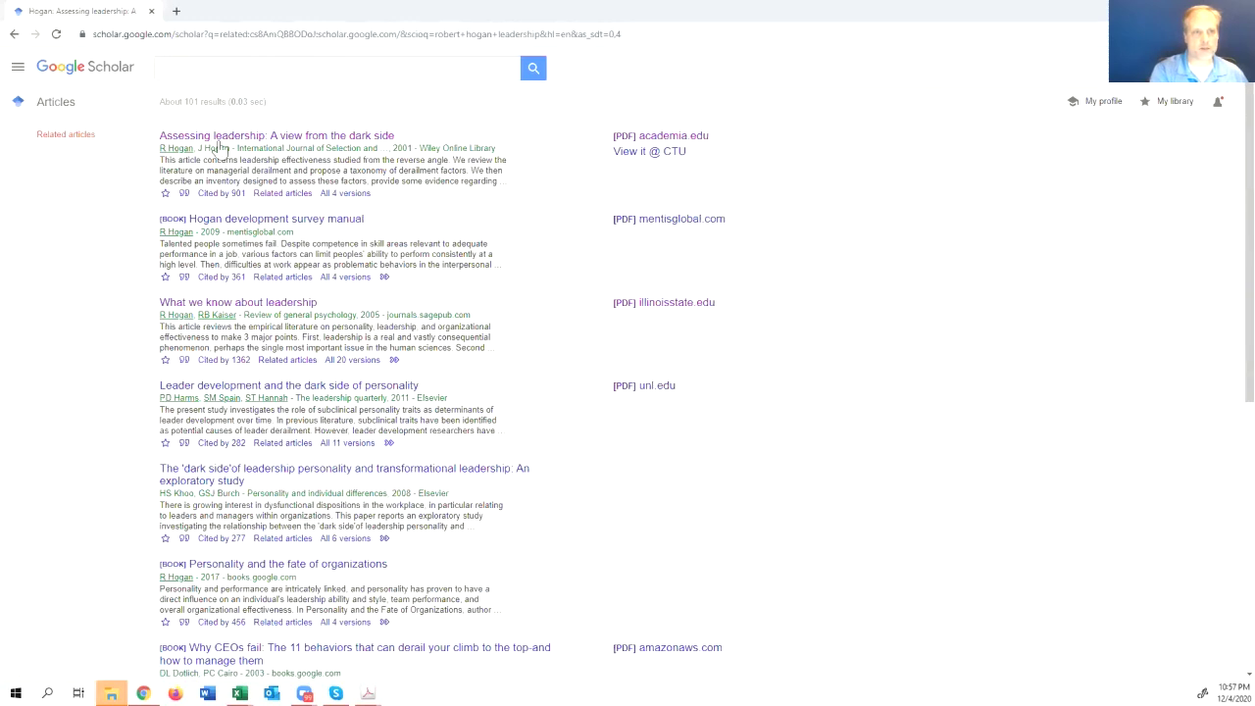
left_click(13, 33)
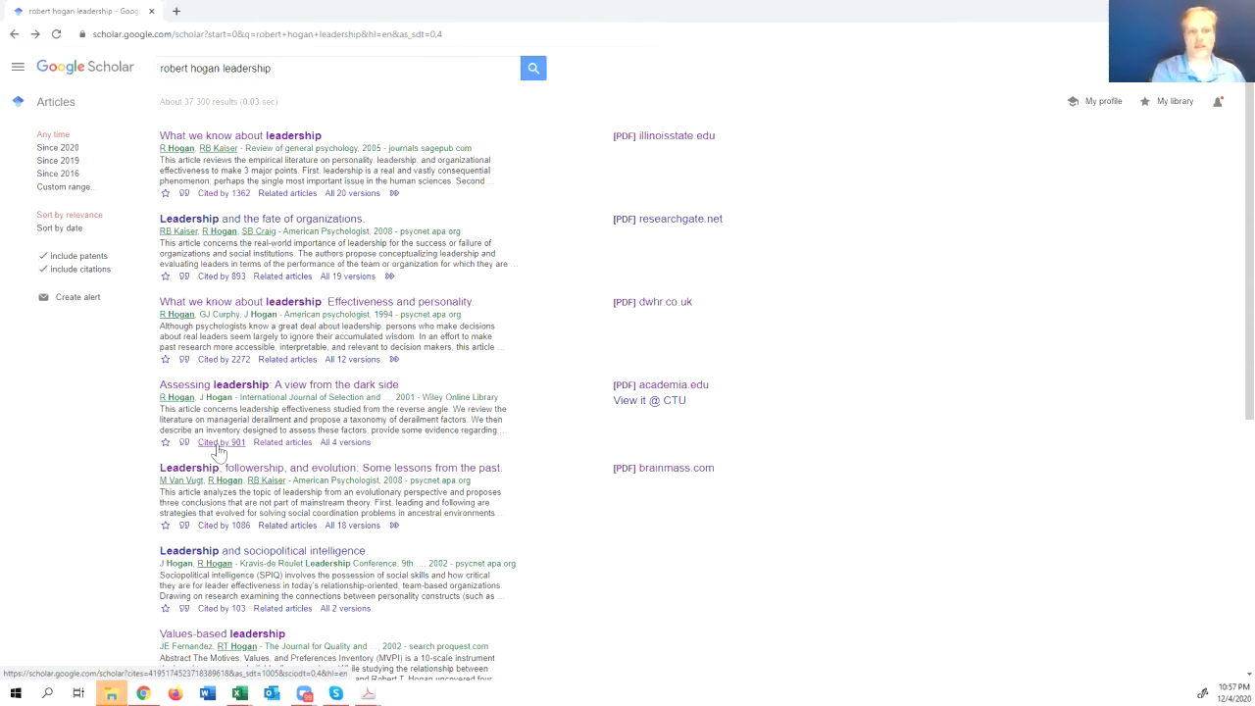
- Open the 'Cited by 901' list for Assessing leadership: A view from the dark side
left_click(218, 443)
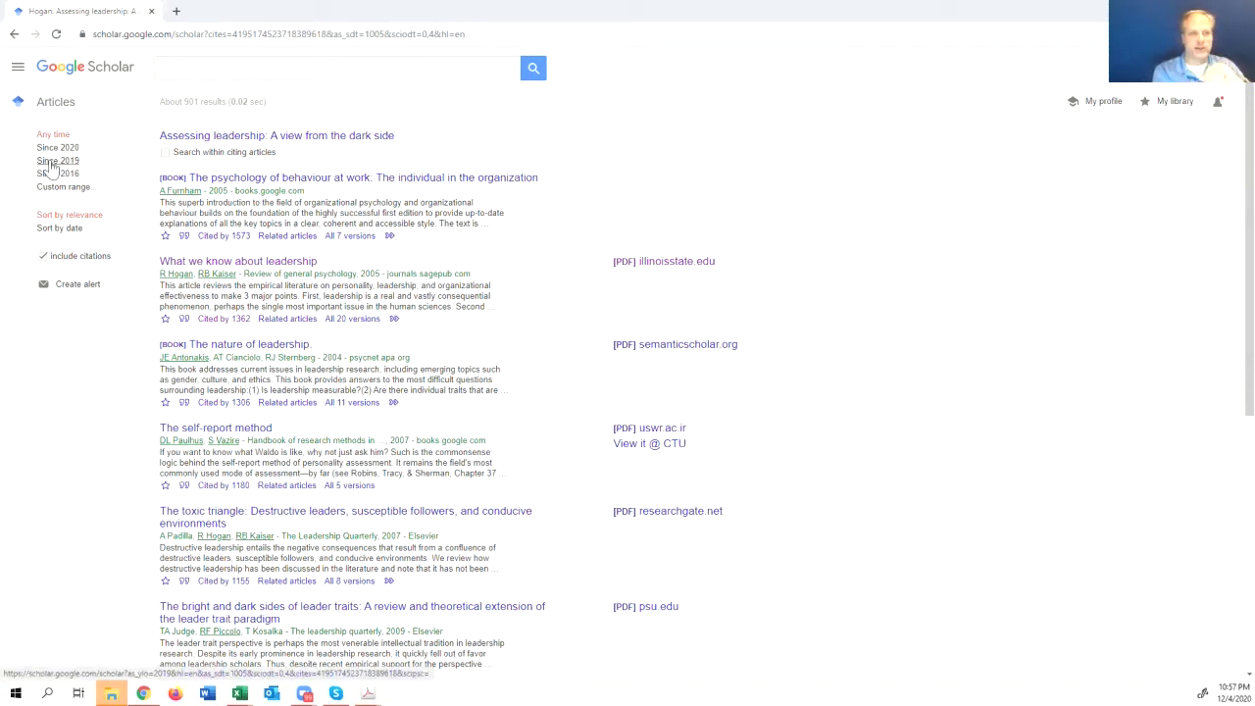
- Limit the citing articles to since 2019 (about 132), open the Narcissism-Charisma PDF, then return
left_click(50, 163)
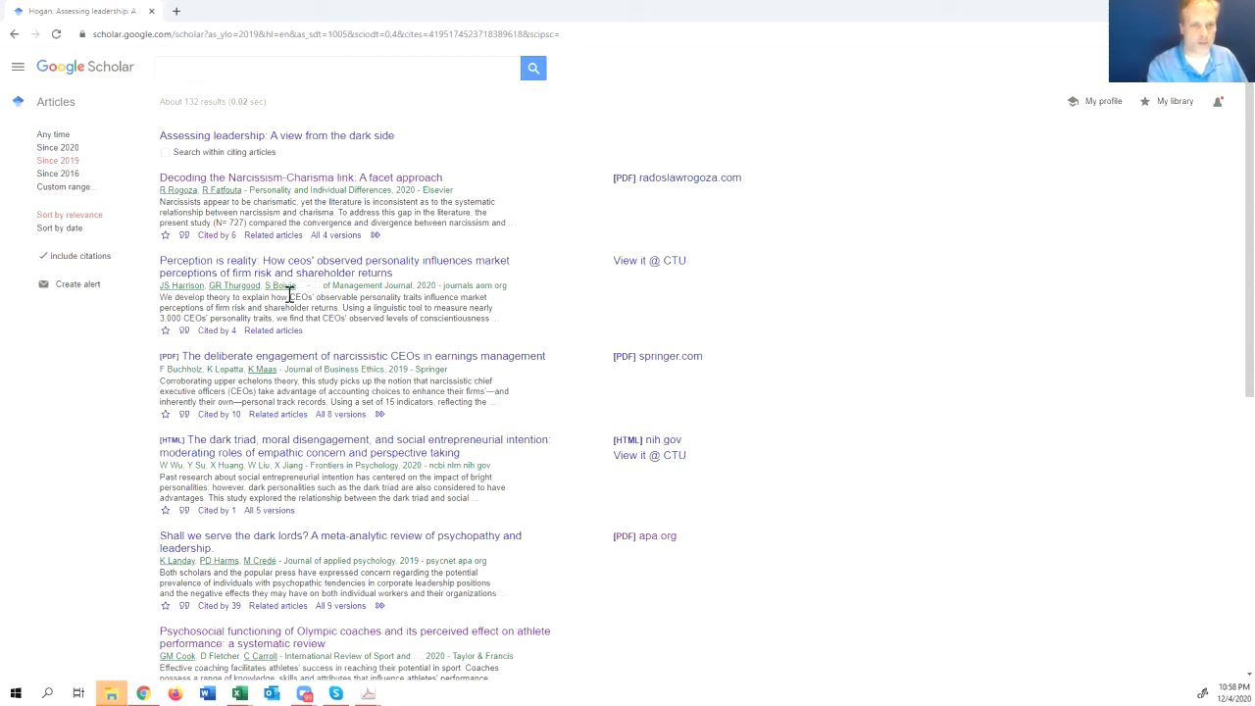
scroll(288, 302, "down", 2)
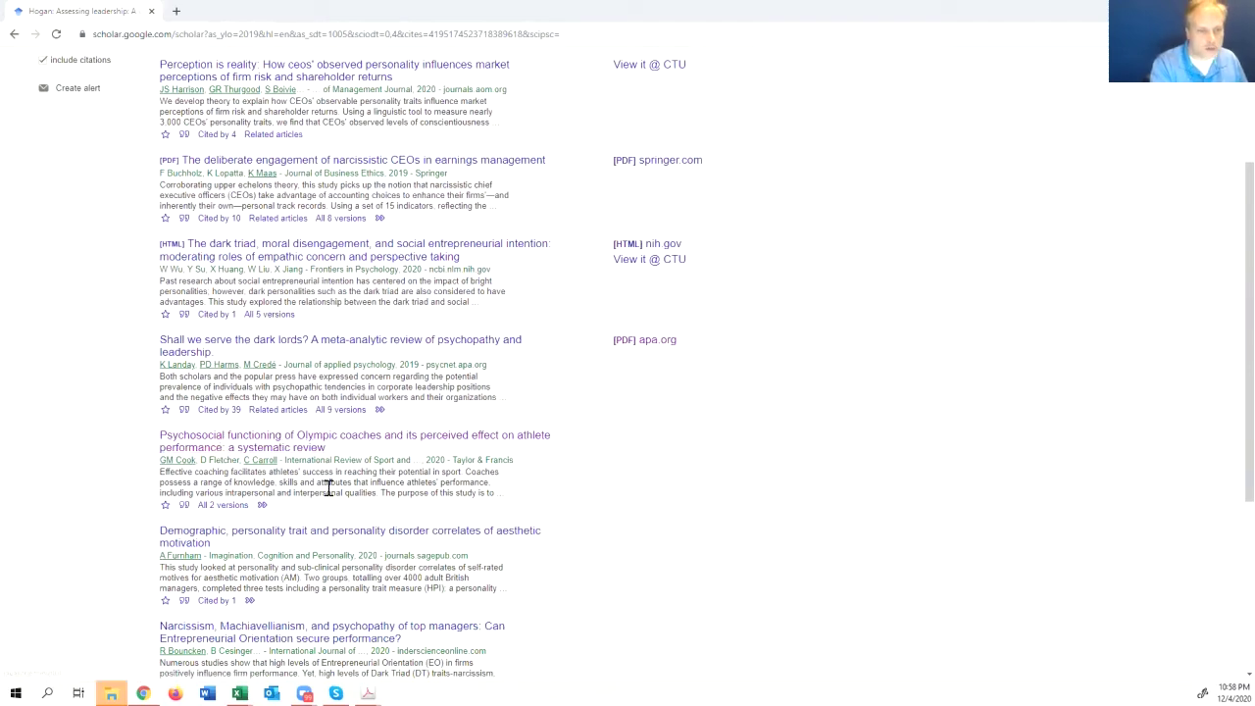
scroll(324, 488, "down", 1)
scroll(324, 488, "down", 3)
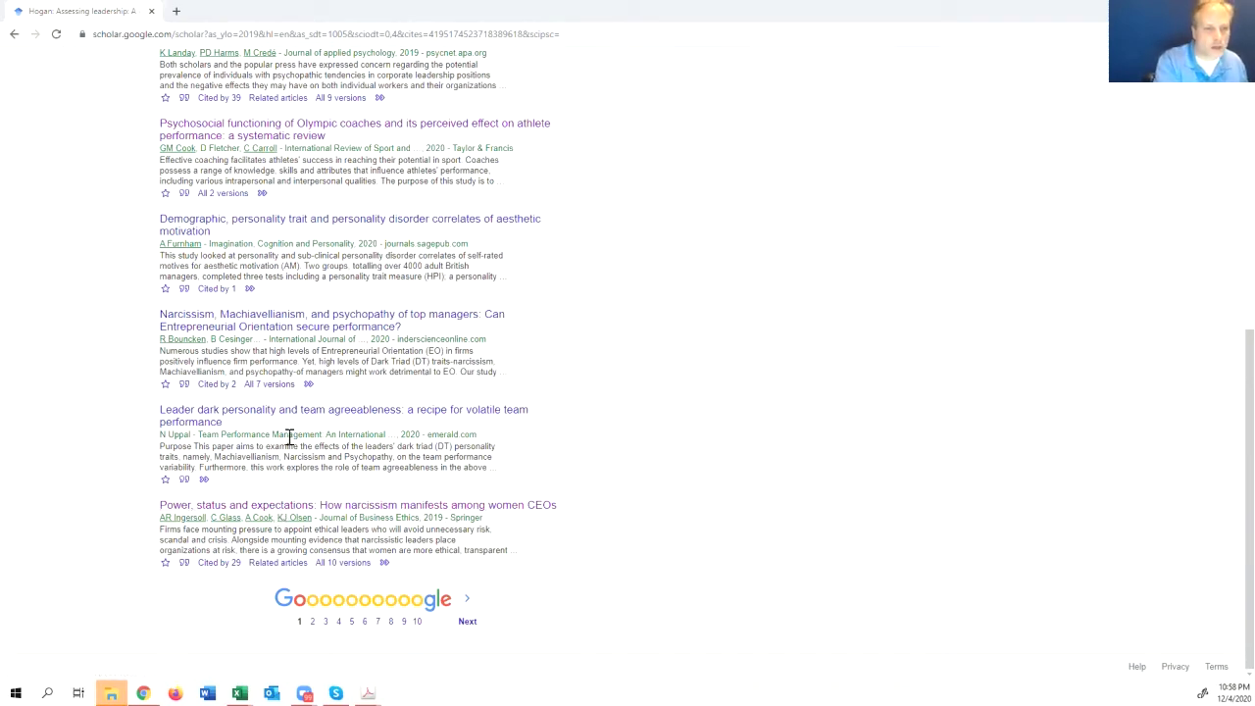
scroll(289, 436, "up", 3)
scroll(290, 436, "up", 5)
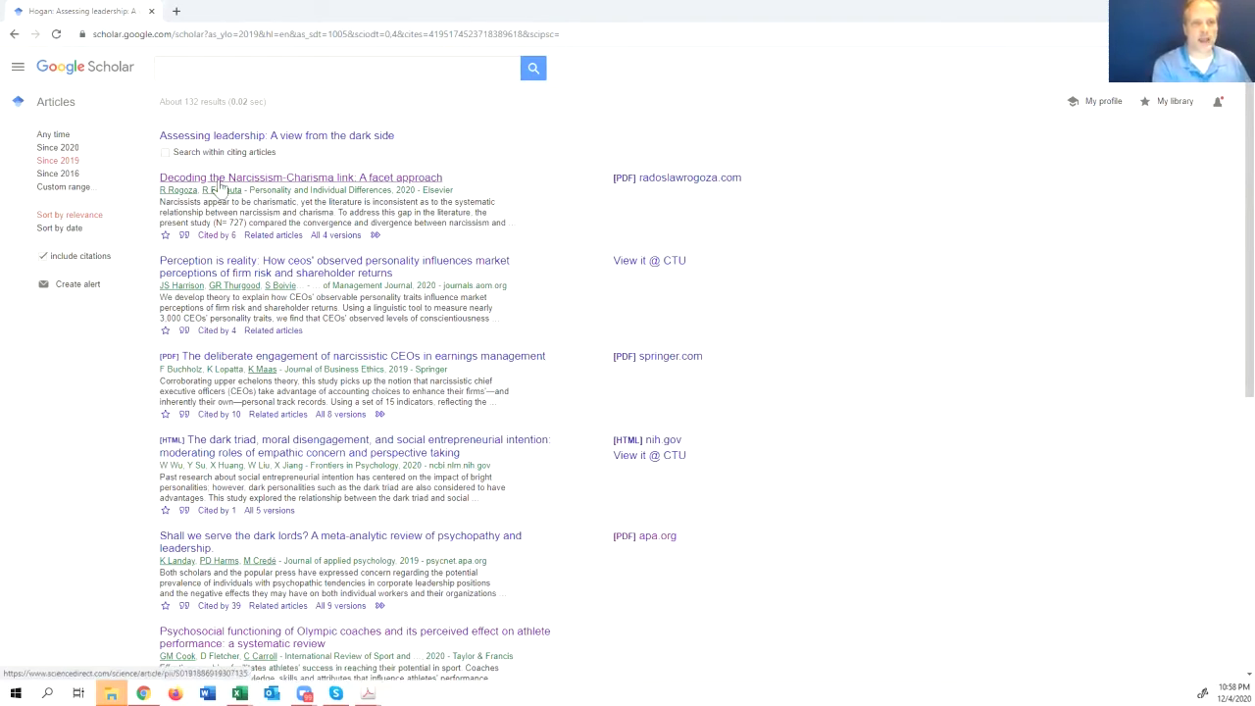
left_click(667, 180)
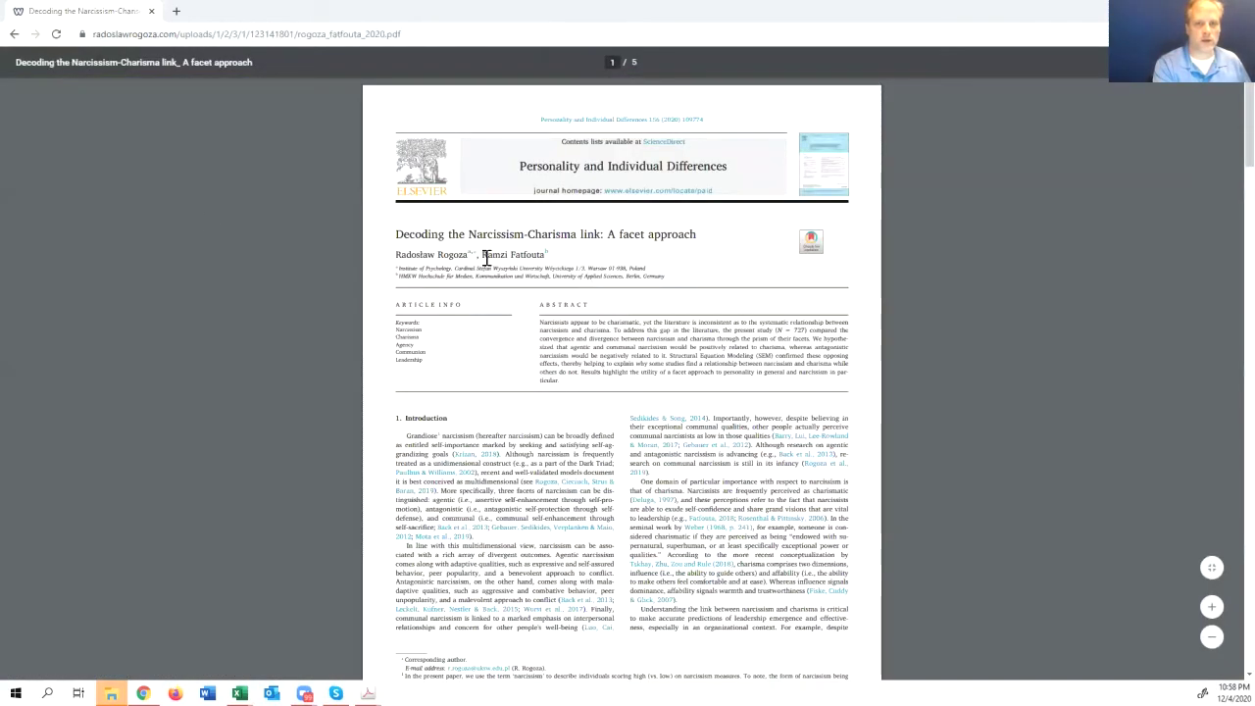
left_click(14, 33)
- Bring up the Decoding the Narcissism-Charisma link article in Acrobat and read its abstract
mouse_move(368, 694)
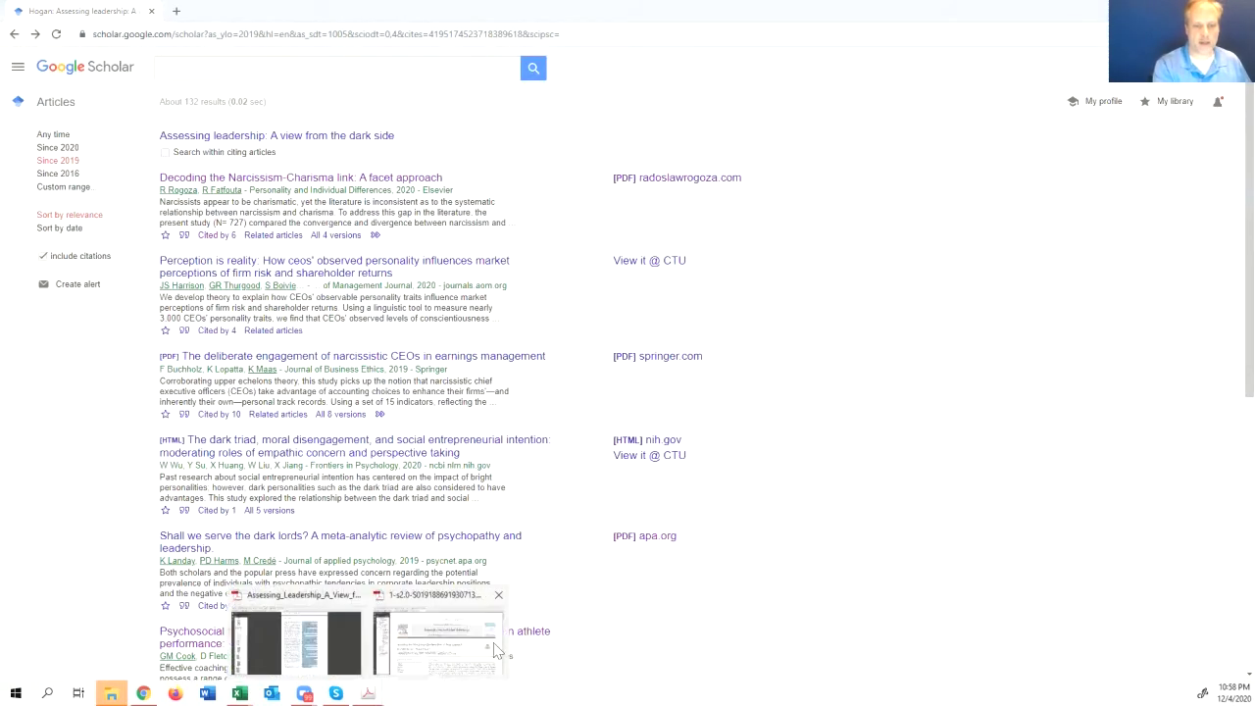
left_click(480, 642)
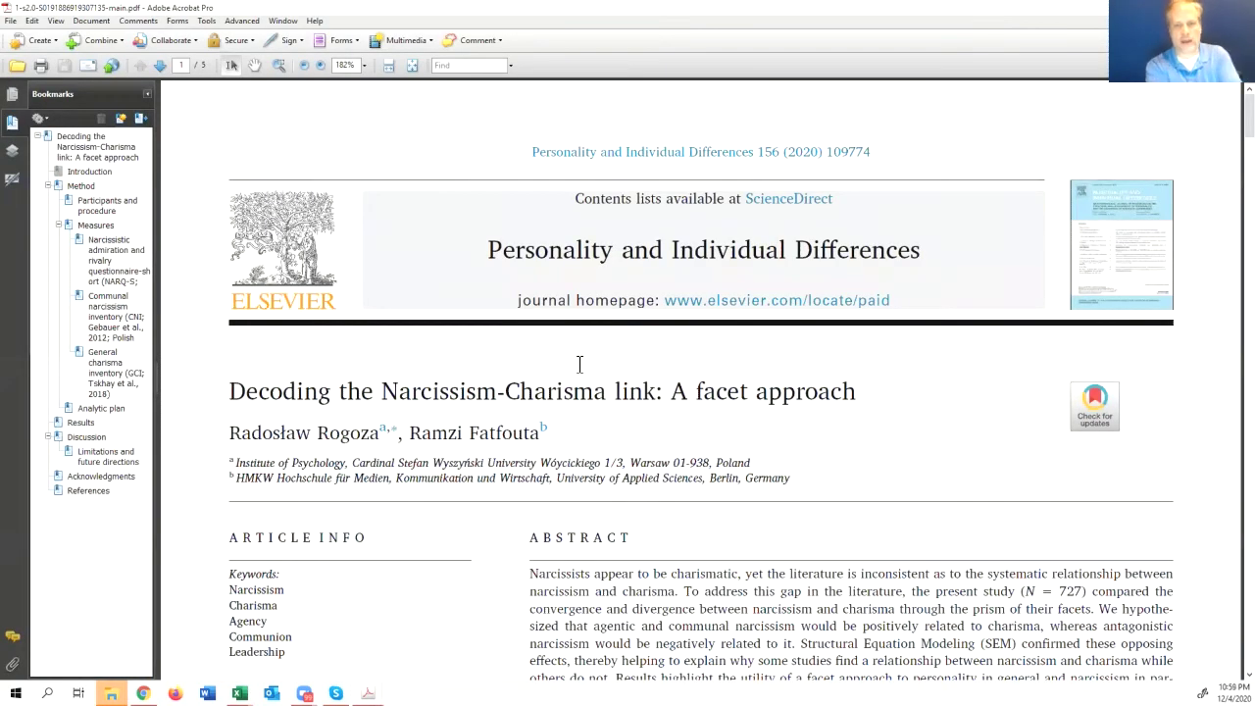
scroll(564, 392, "down", 1)
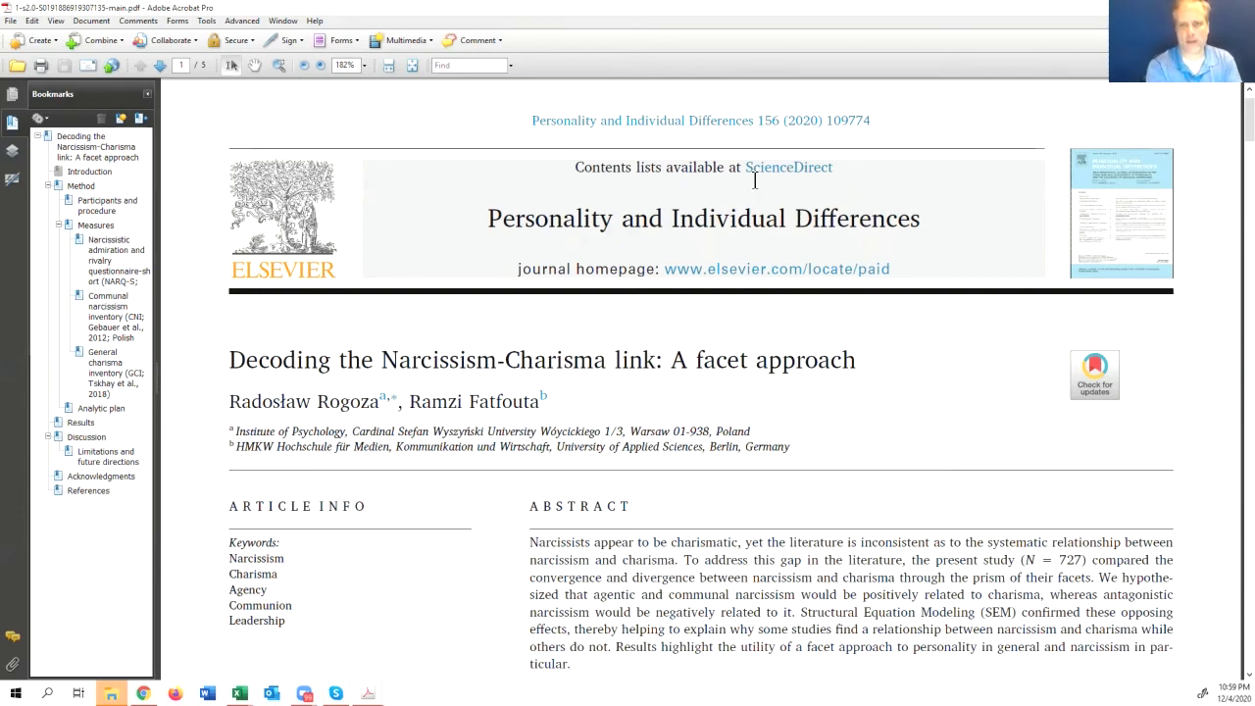
scroll(703, 214, "down", 5)
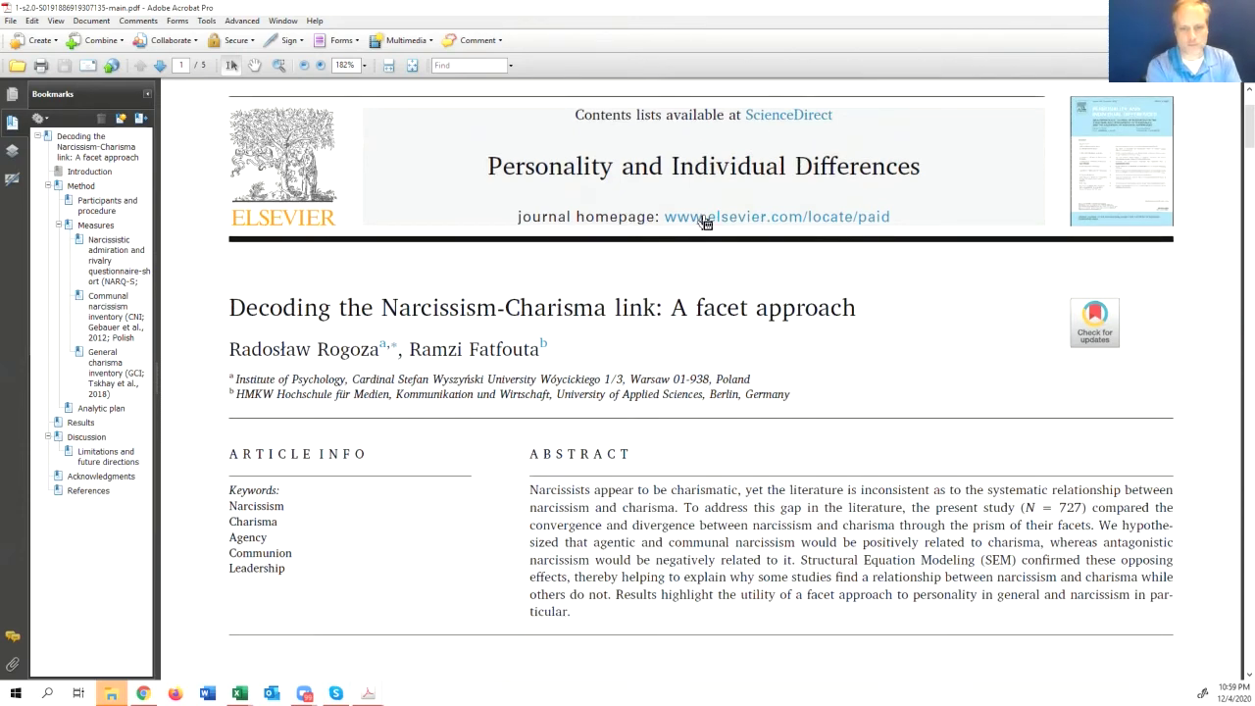
scroll(673, 296, "down", 1)
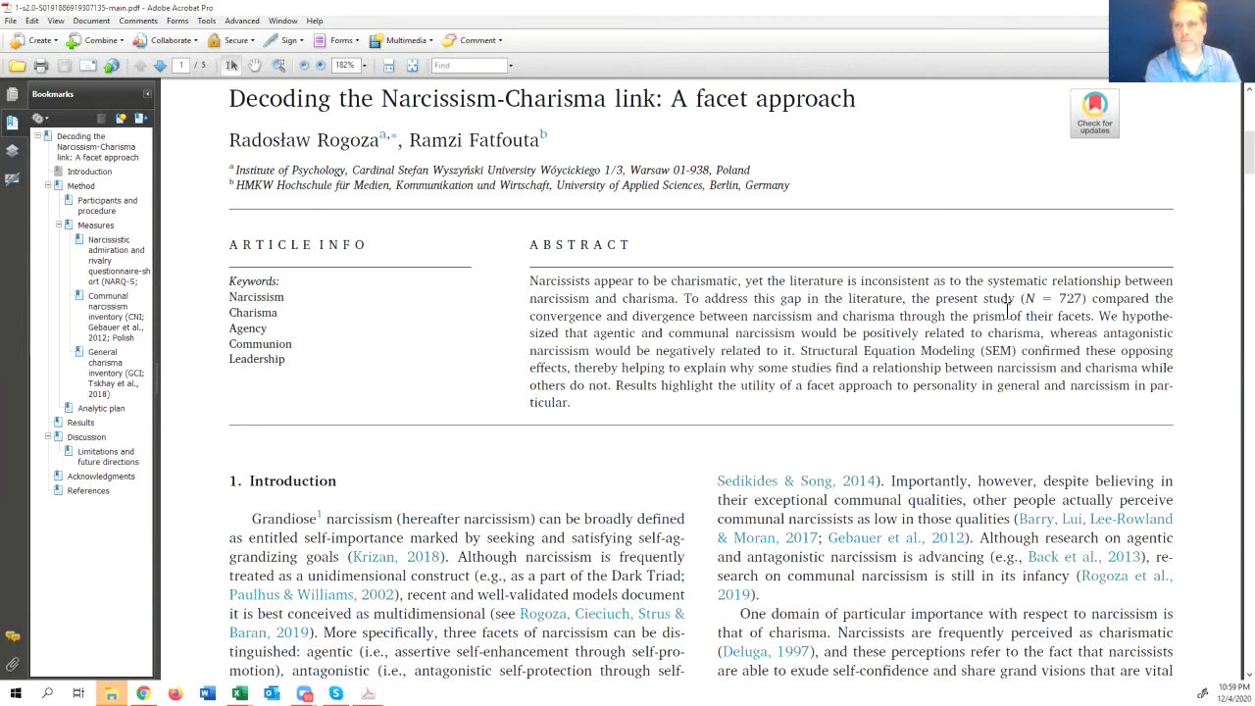
- Briefly select the 'To address this' phrase, then read on to page 2's Table 1
left_click_drag(685, 301, 1087, 302)
left_click(931, 304)
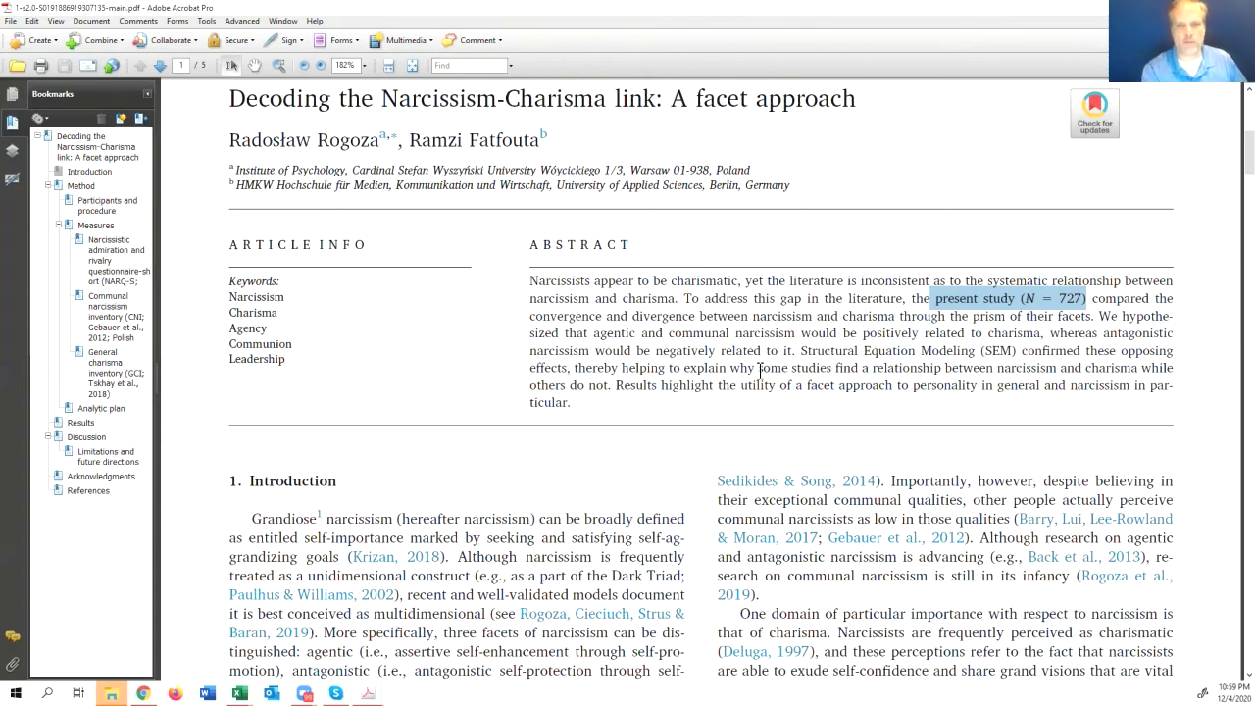
scroll(620, 432, "down", 1)
scroll(620, 432, "down", 6)
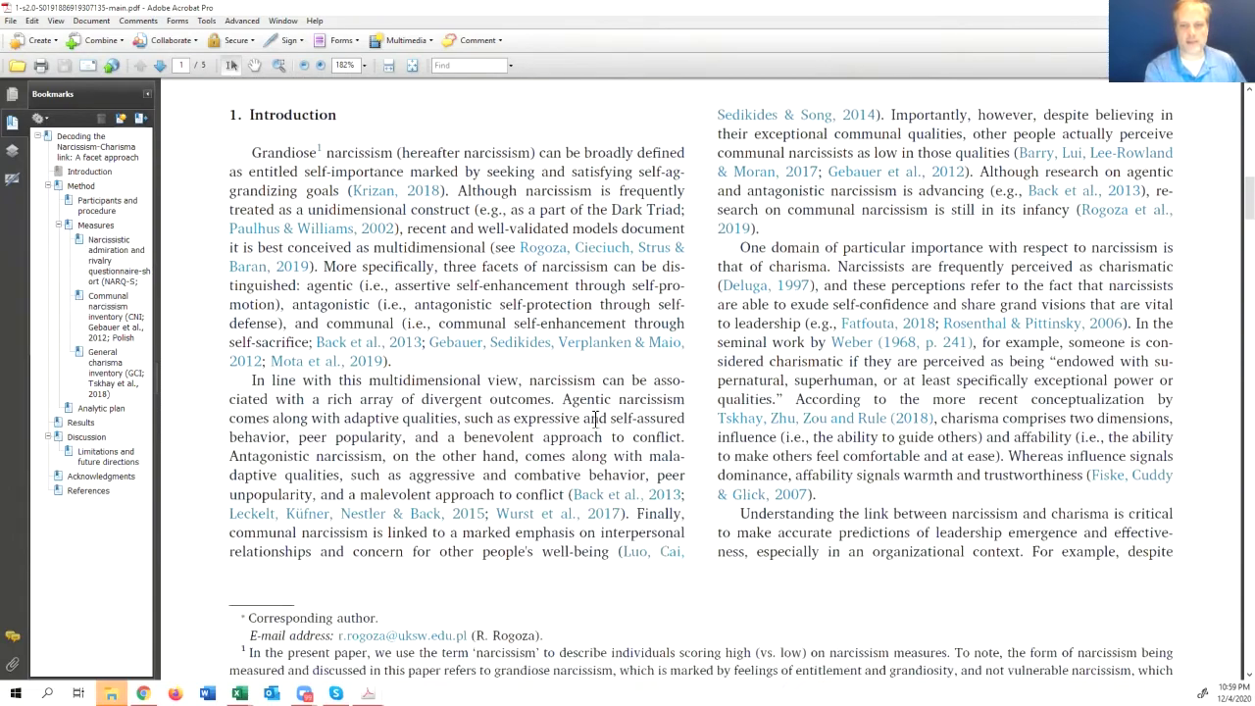
scroll(595, 419, "down", 14)
scroll(595, 419, "down", 2)
- Set the zoom to 100%, move to page 4's limitations section, and open the Comment menu
left_click(364, 65)
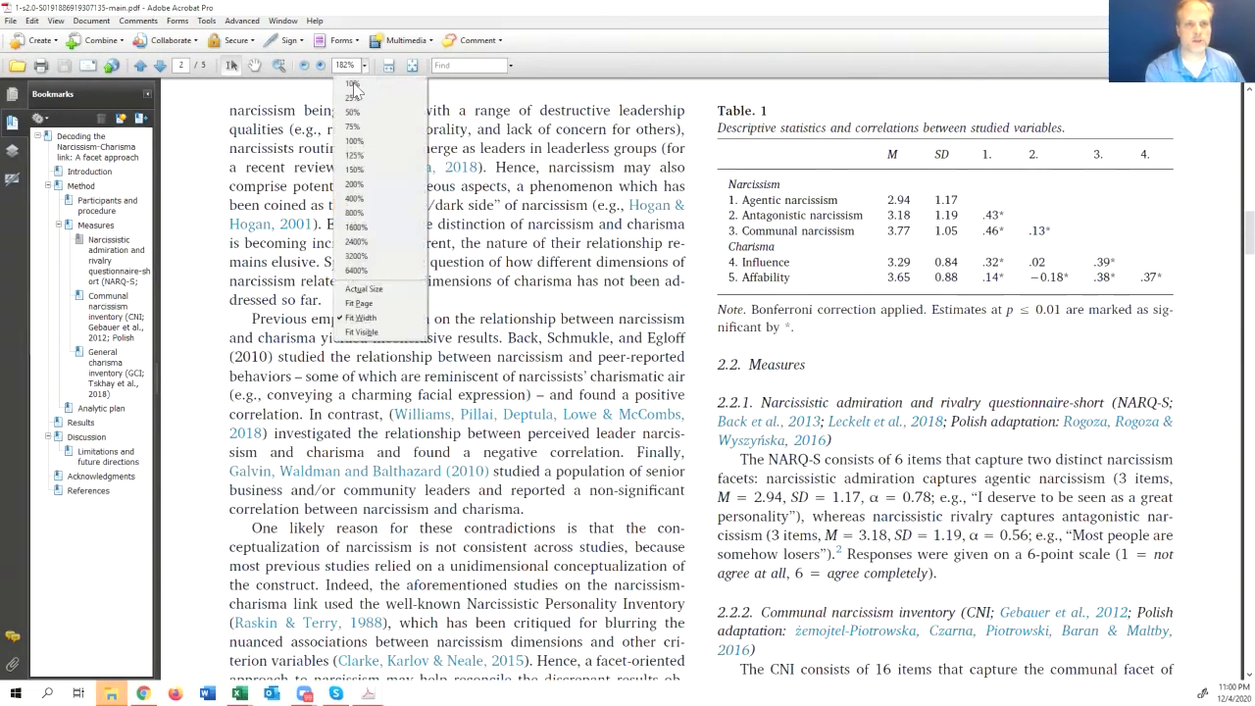
left_click(361, 144)
scroll(680, 346, "down", 20)
scroll(679, 323, "up", 20)
scroll(679, 318, "up", 1)
scroll(666, 493, "down", 20)
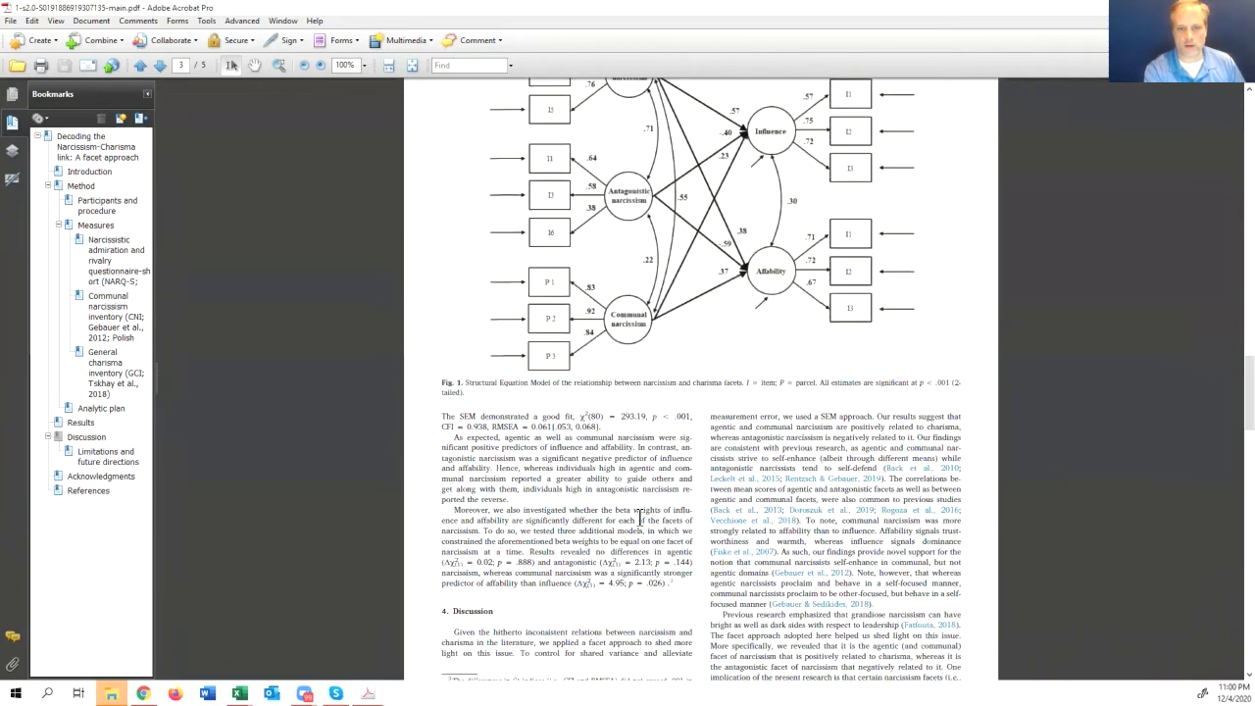
scroll(643, 524, "up", 12)
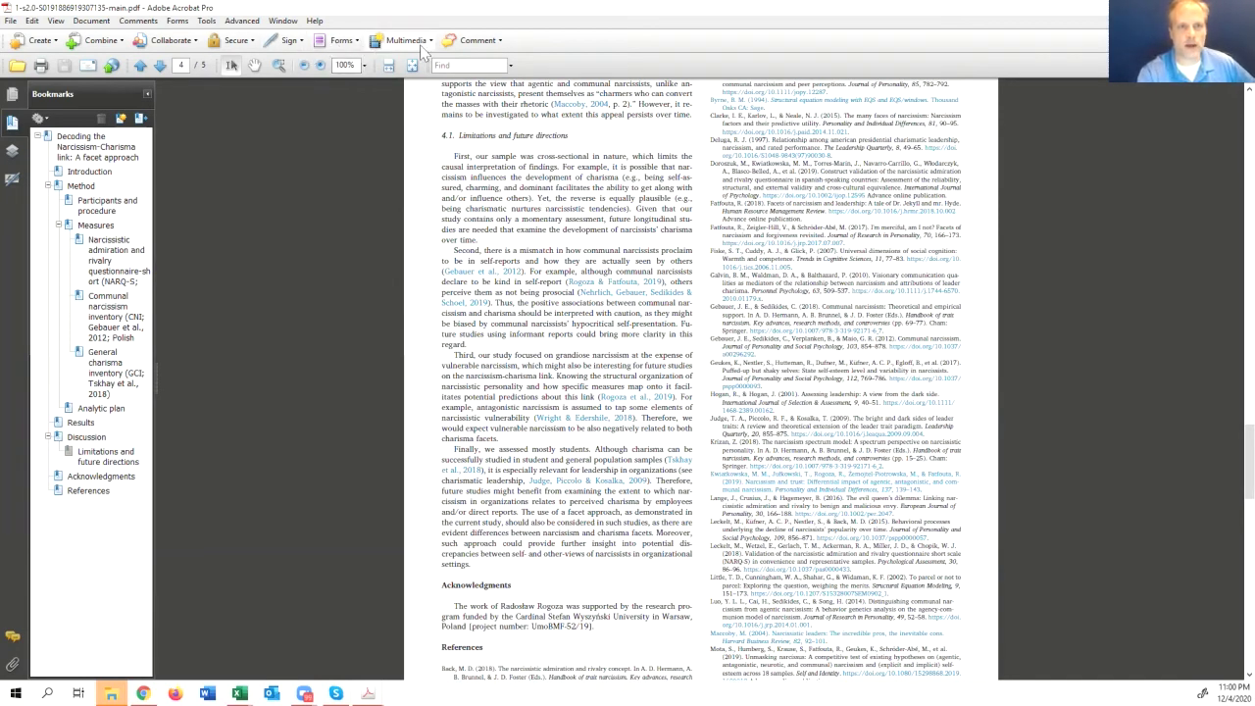
left_click(495, 44)
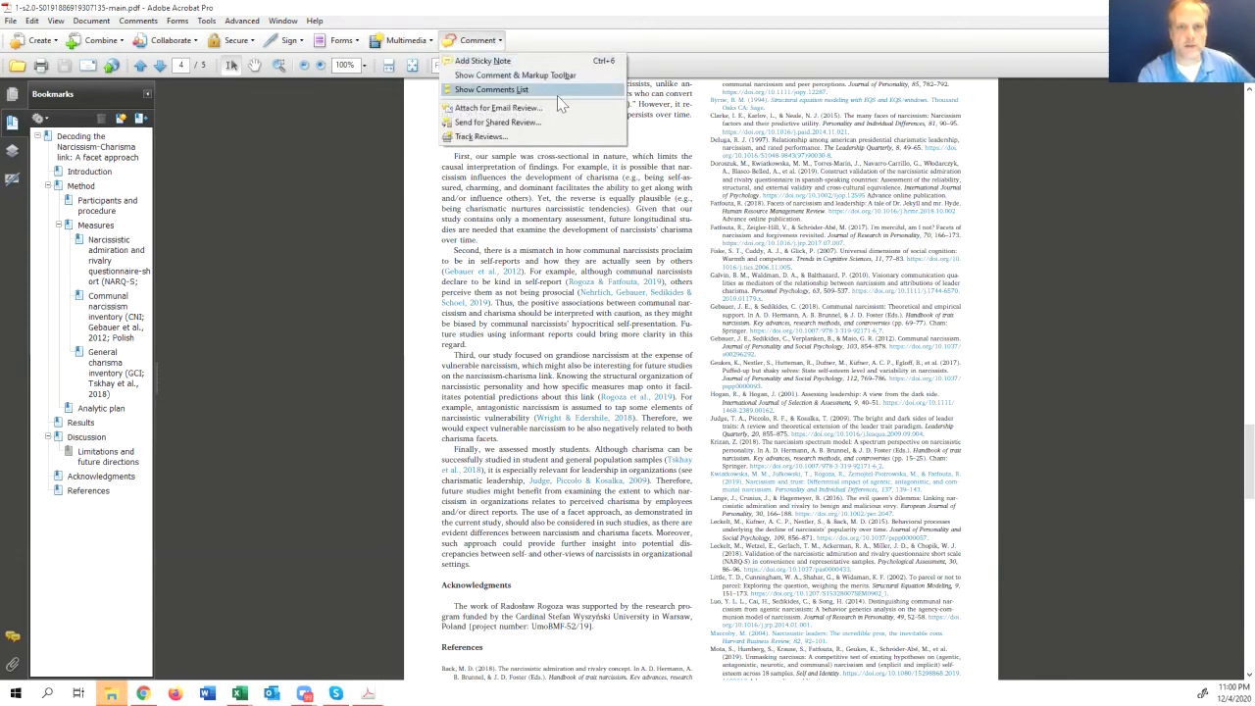
- Highlight 'of narcissists' and the 'future studies might benefit…' sentence in yellow
left_click(543, 76)
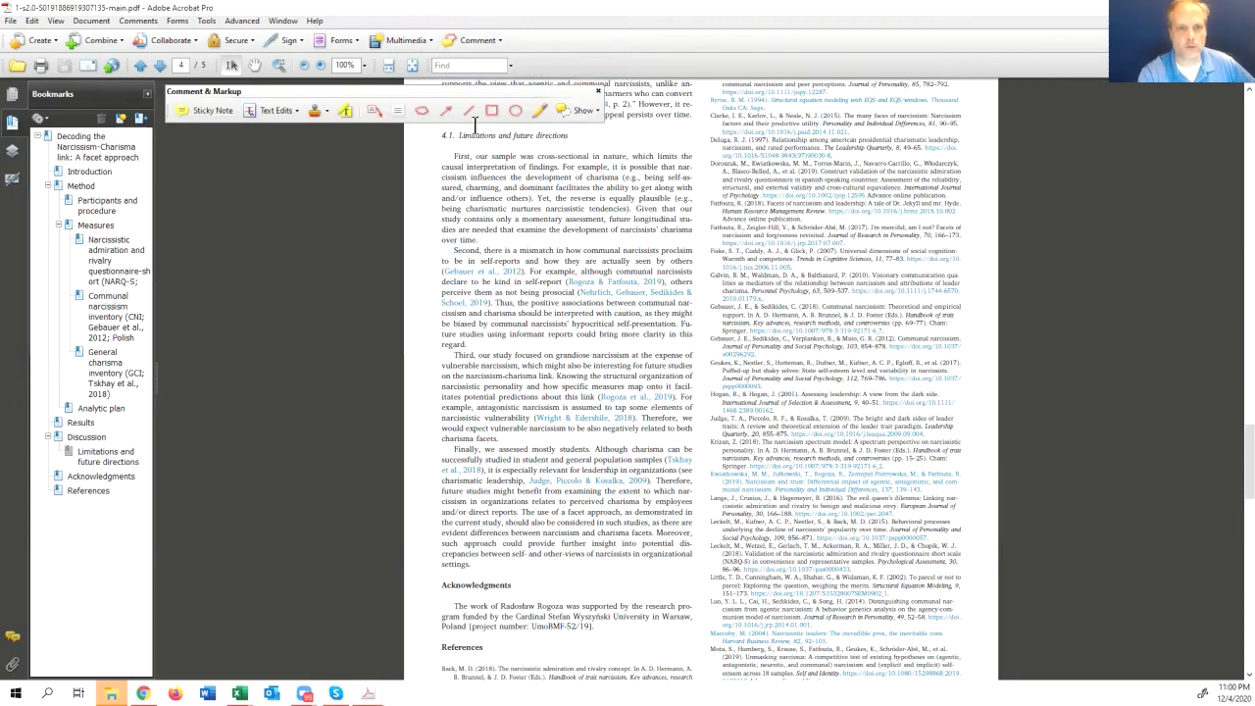
left_click(345, 113)
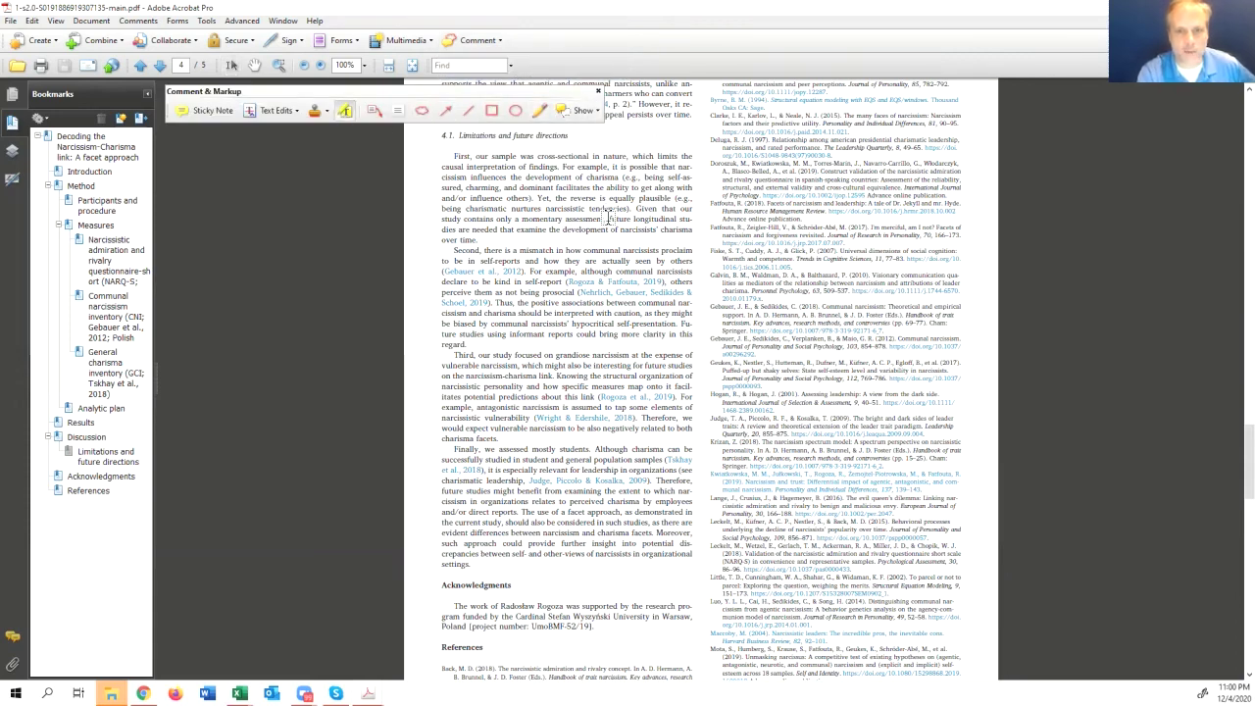
left_click_drag(608, 229, 656, 230)
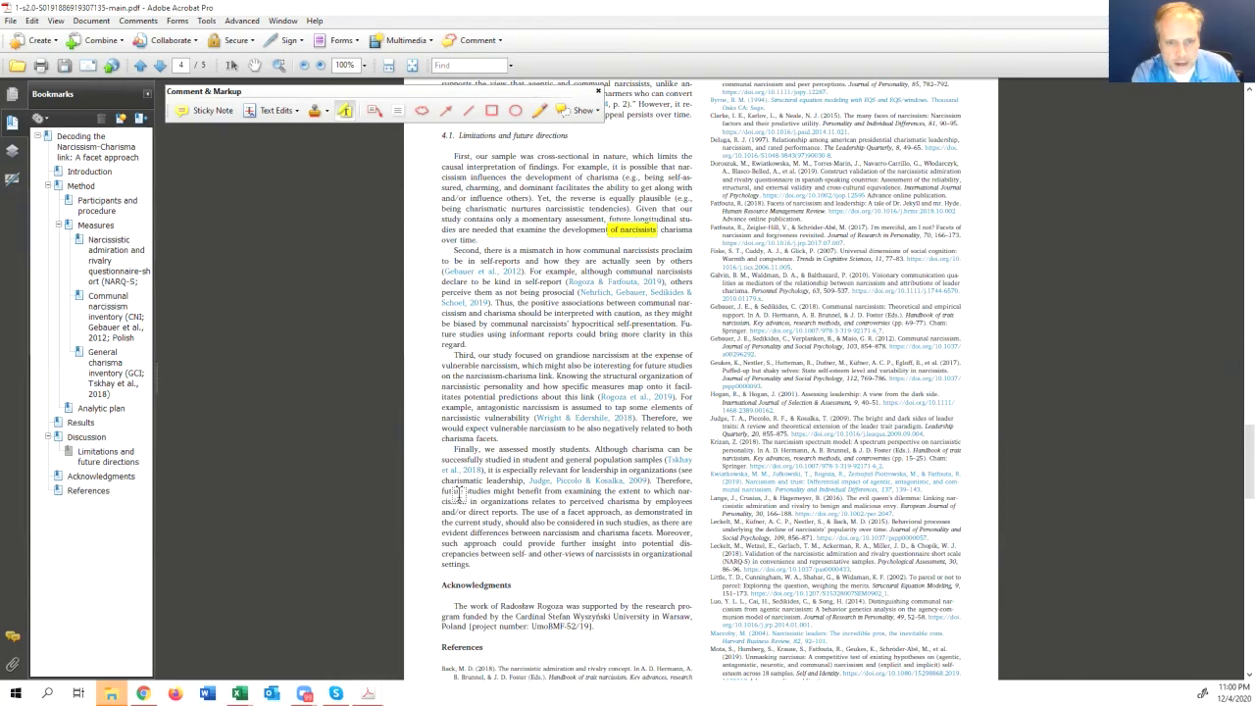
left_click_drag(442, 491, 680, 495)
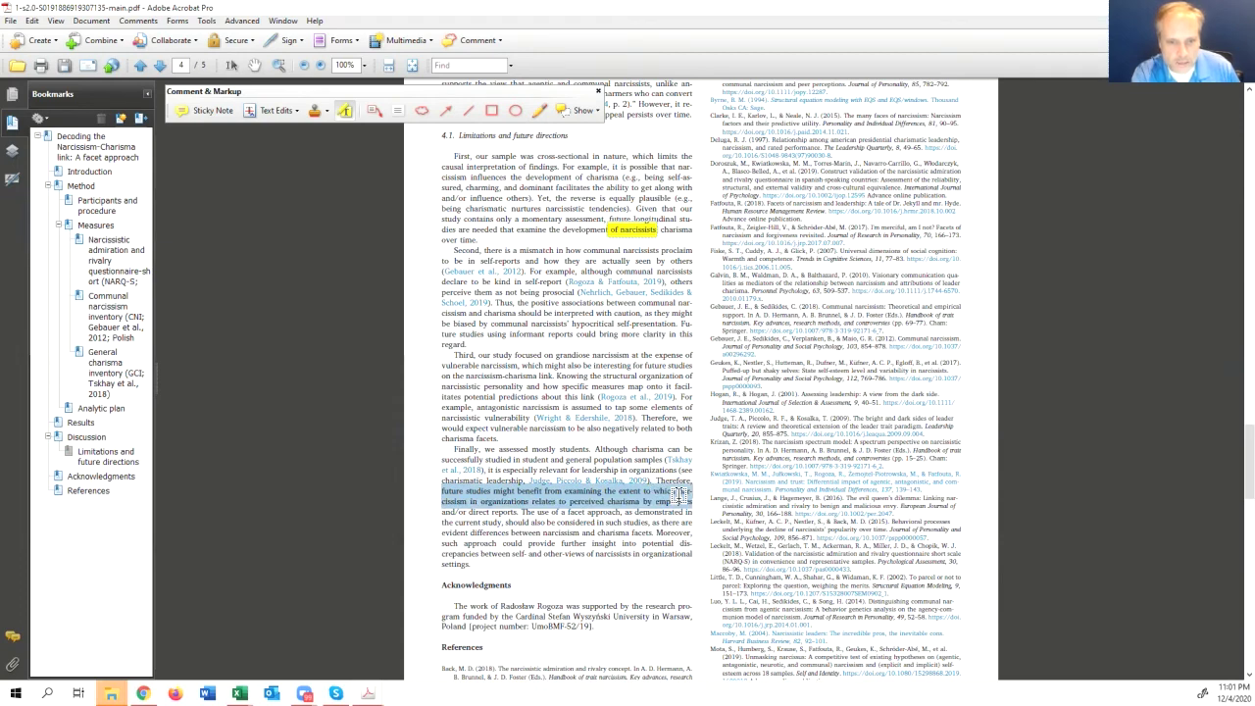
left_click_drag(678, 495, 683, 510)
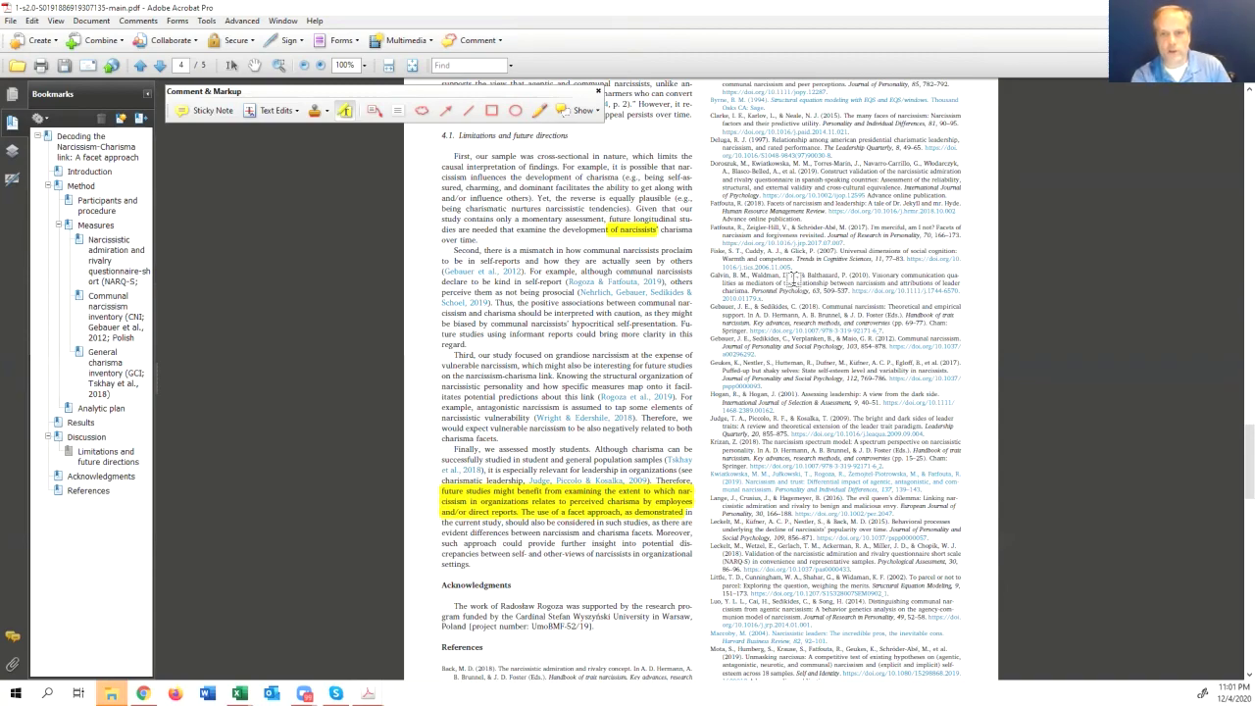
- Close the Comment & Markup toolbar, restore the Select tool, and switch back to Scholar's since-2019 citing list
scroll(785, 308, "down", 3)
scroll(749, 402, "down", 1)
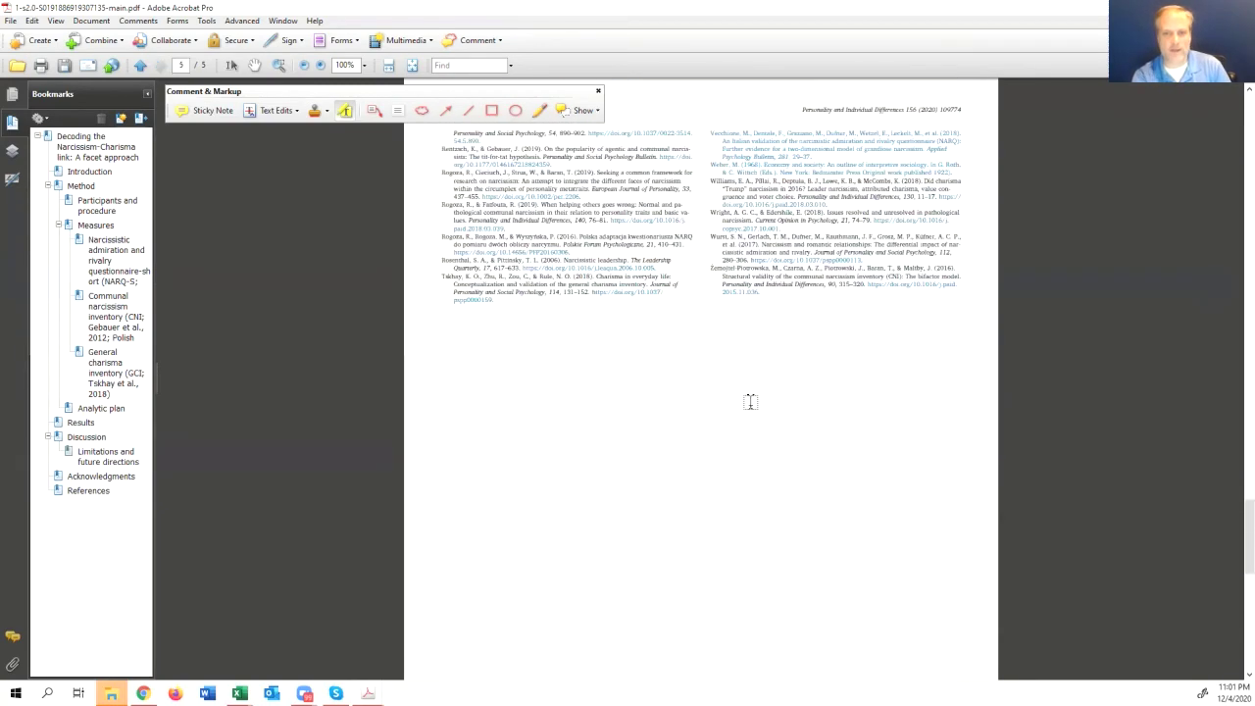
scroll(749, 402, "up", 1)
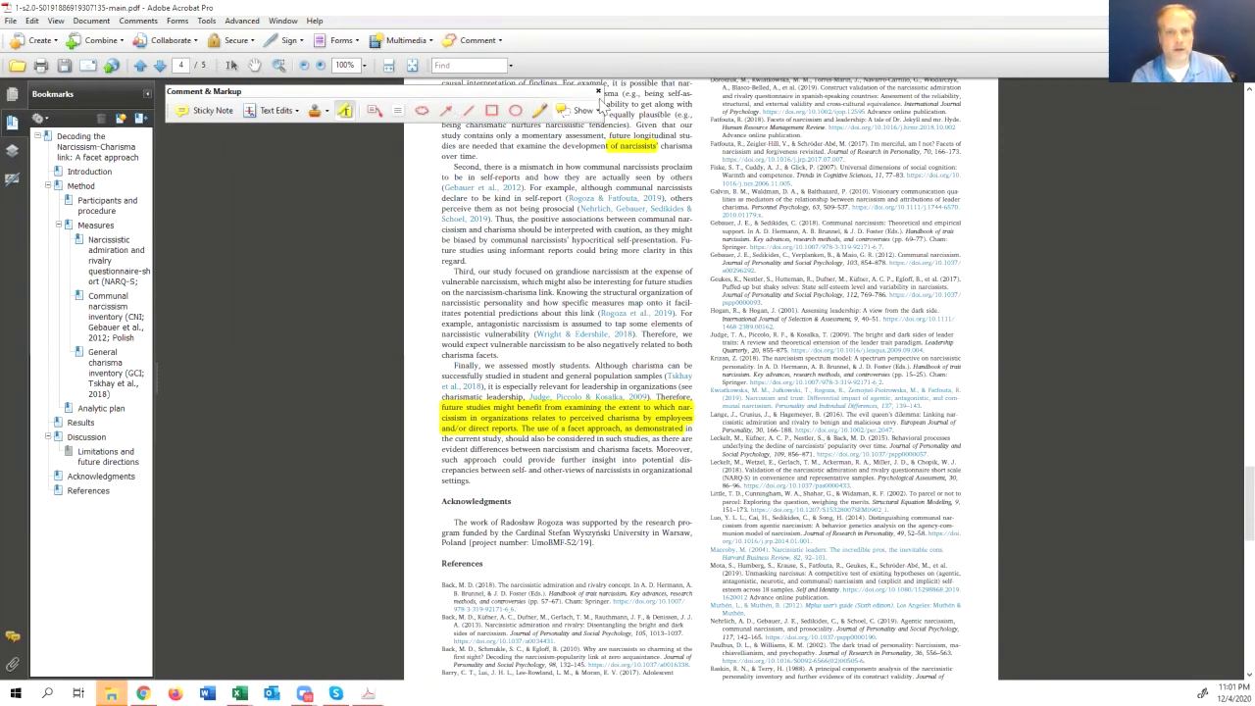
left_click(599, 91)
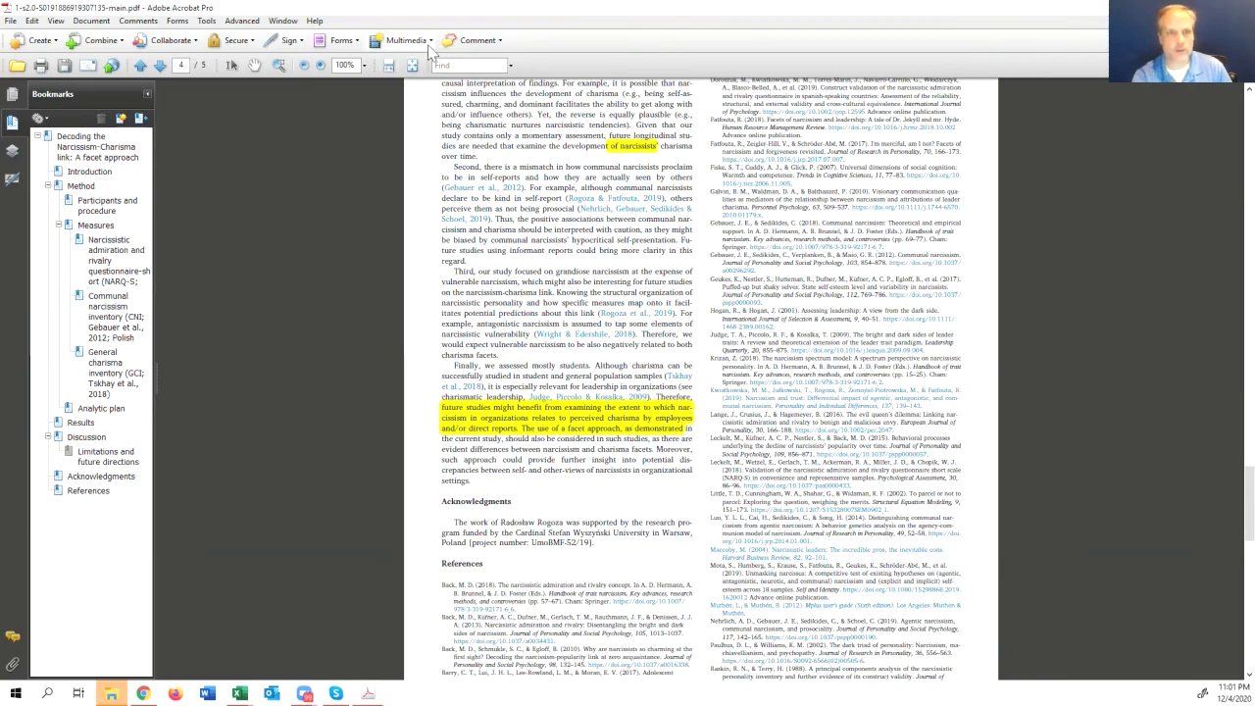
left_click(231, 64)
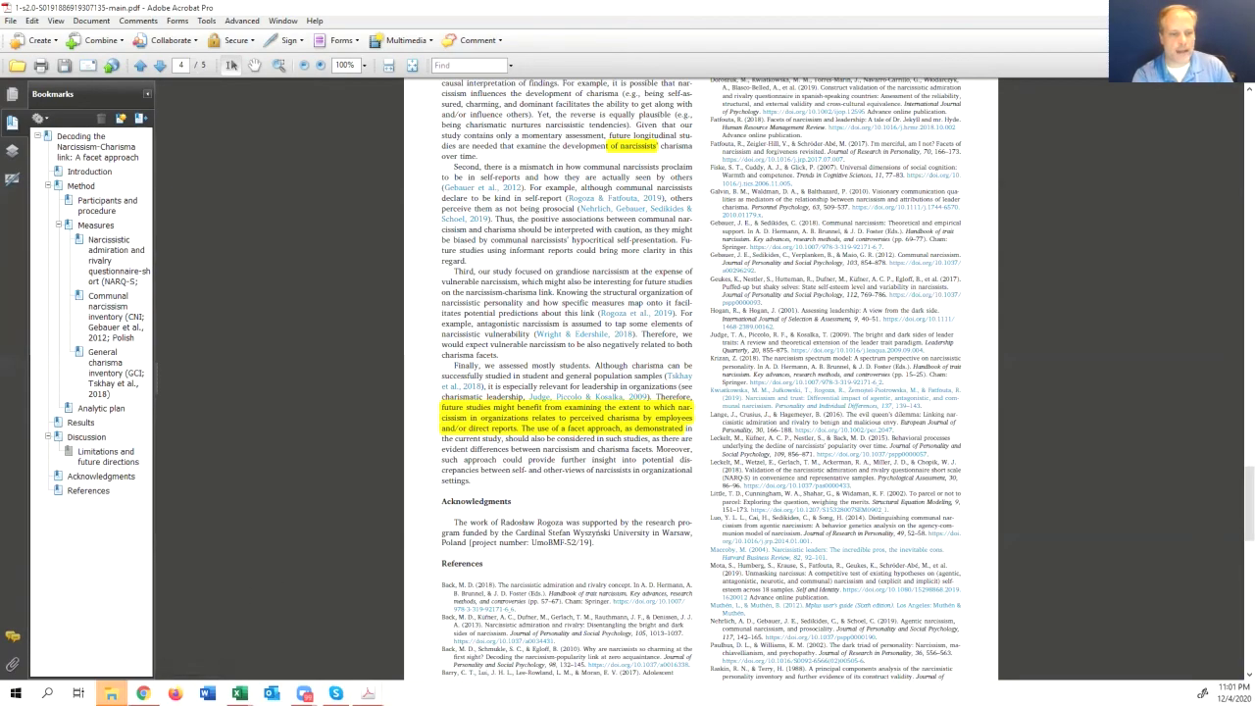
left_click(144, 694)
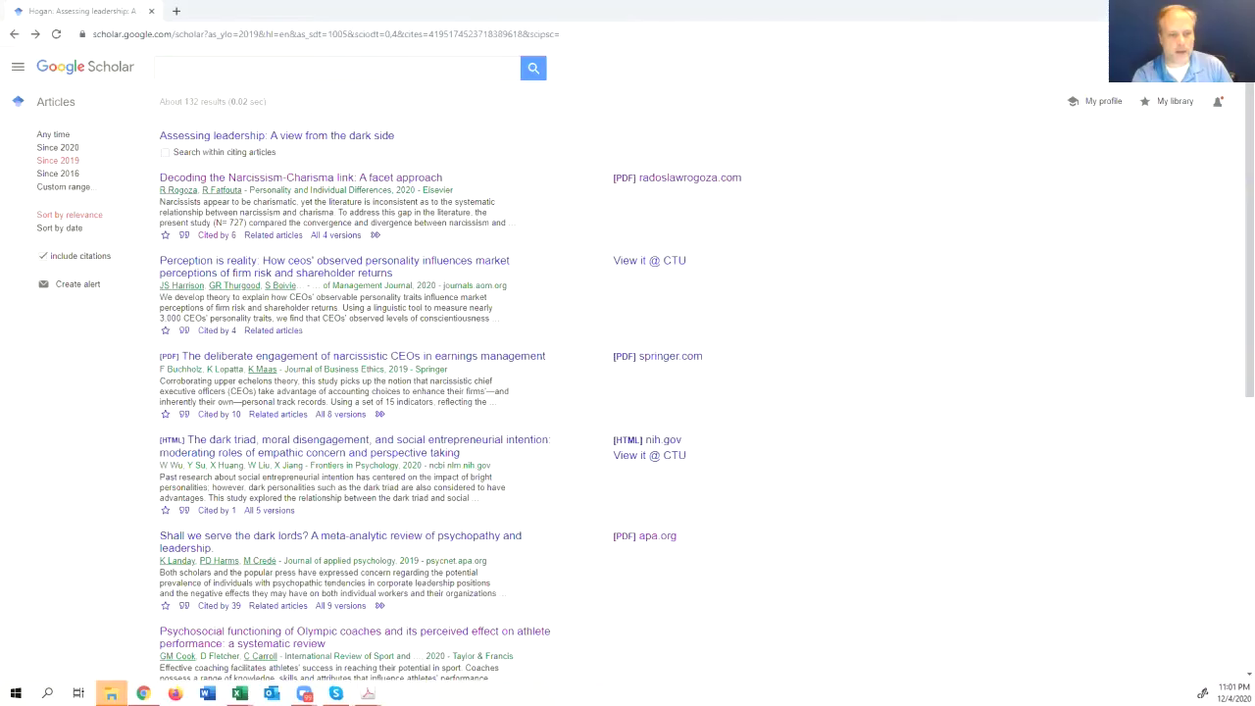
left_click(221, 236)
scroll(334, 245, "down", 1)
scroll(334, 253, "down", 1)
scroll(331, 273, "up", 2)
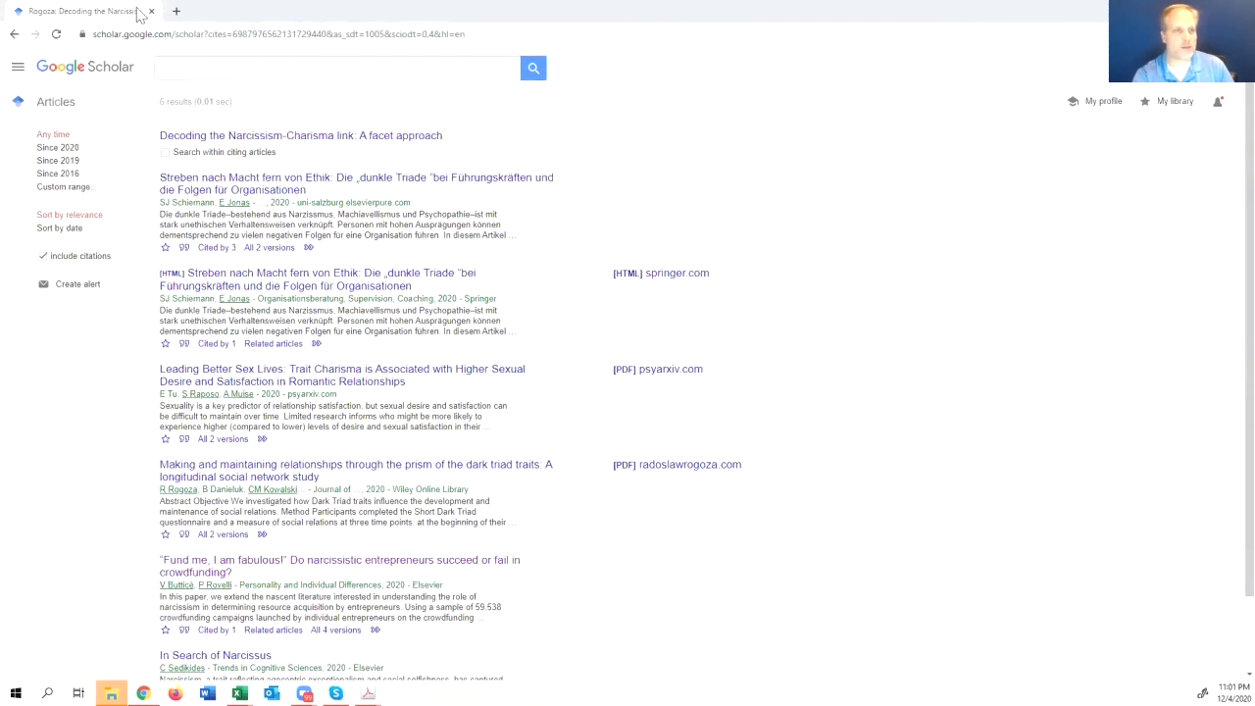
left_click(14, 36)
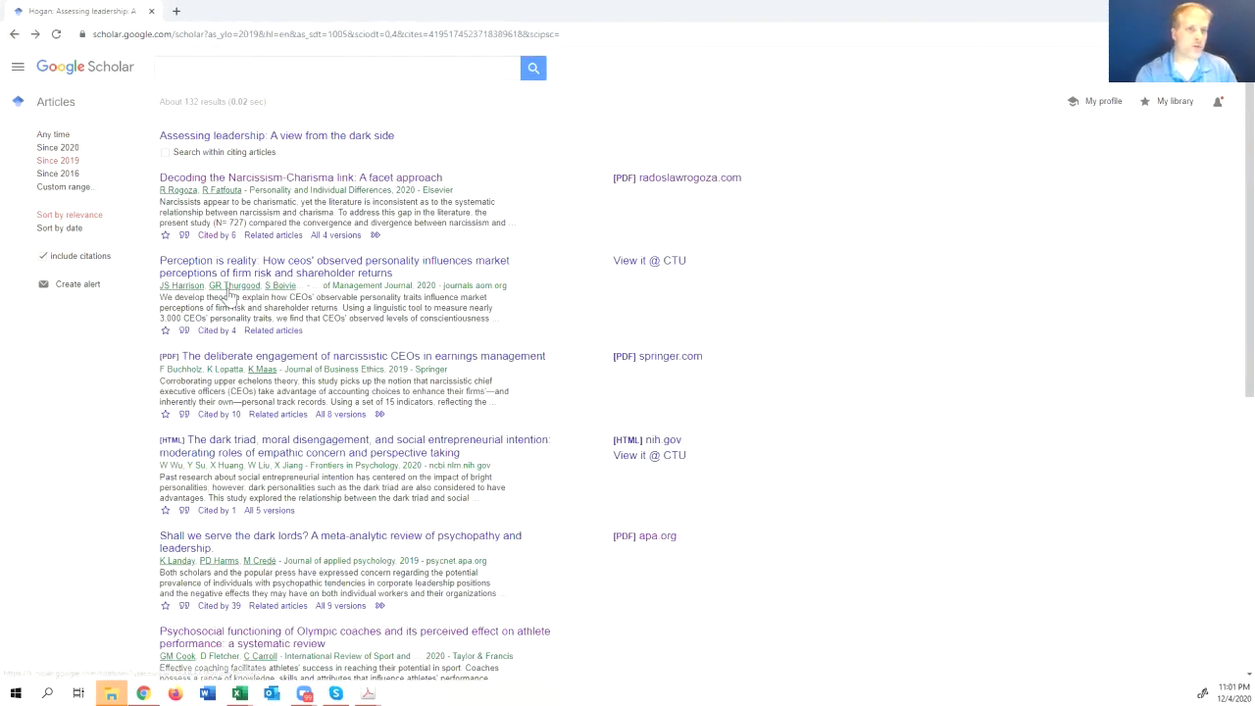